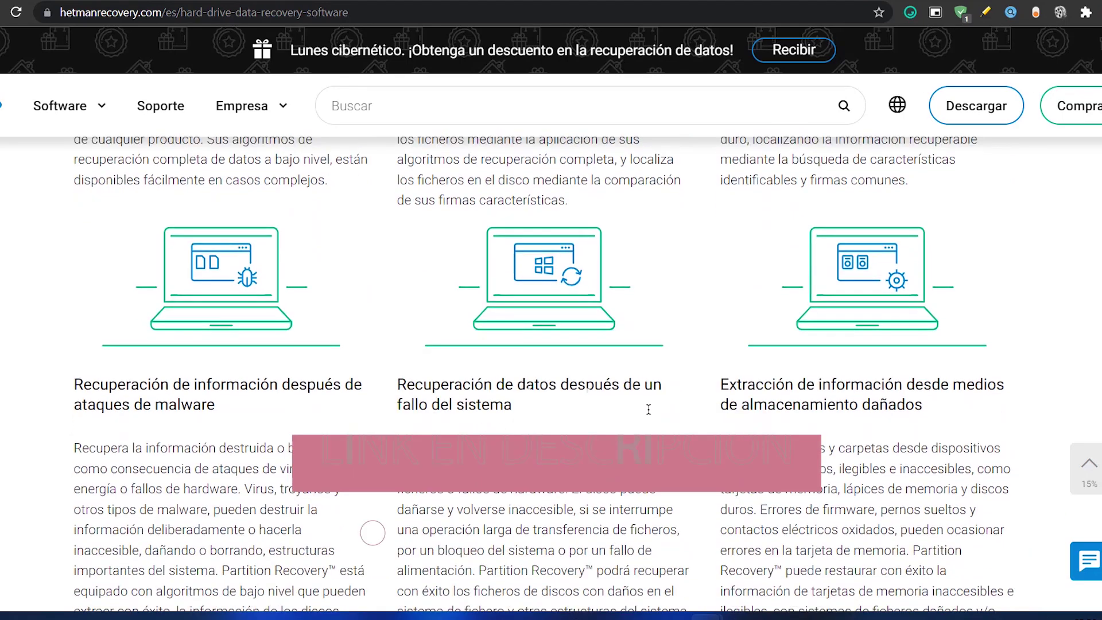
# Review the Partition Recovery product page, covering recovery options, supported file formats, supported storage devices and analysis modes.
pyautogui.scroll(-5, 660, 392)
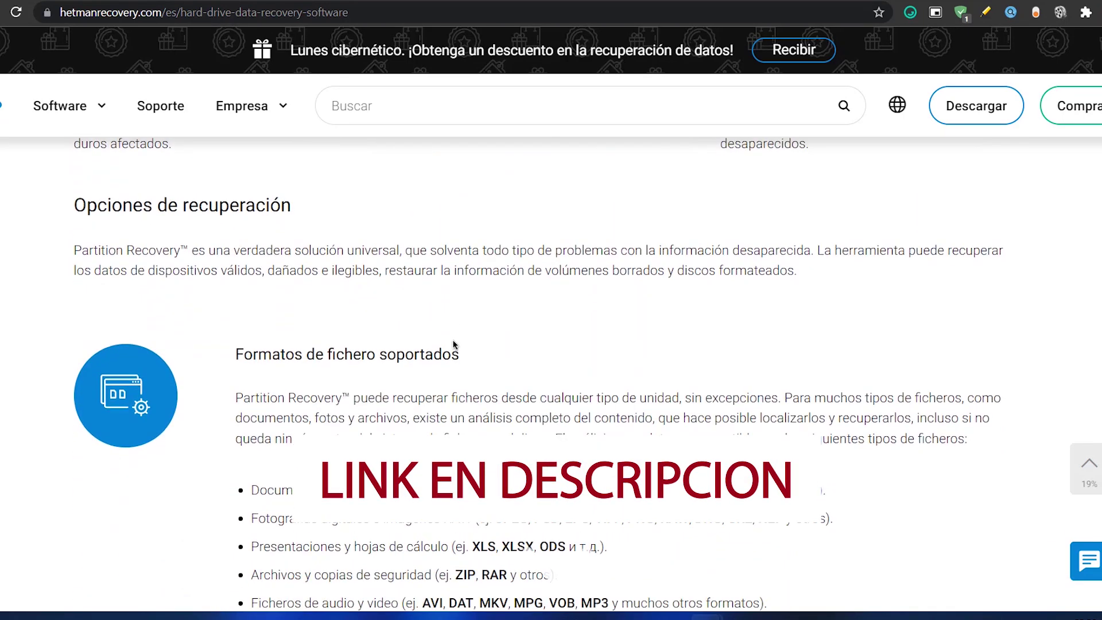
pyautogui.scroll(-1, 452, 339)
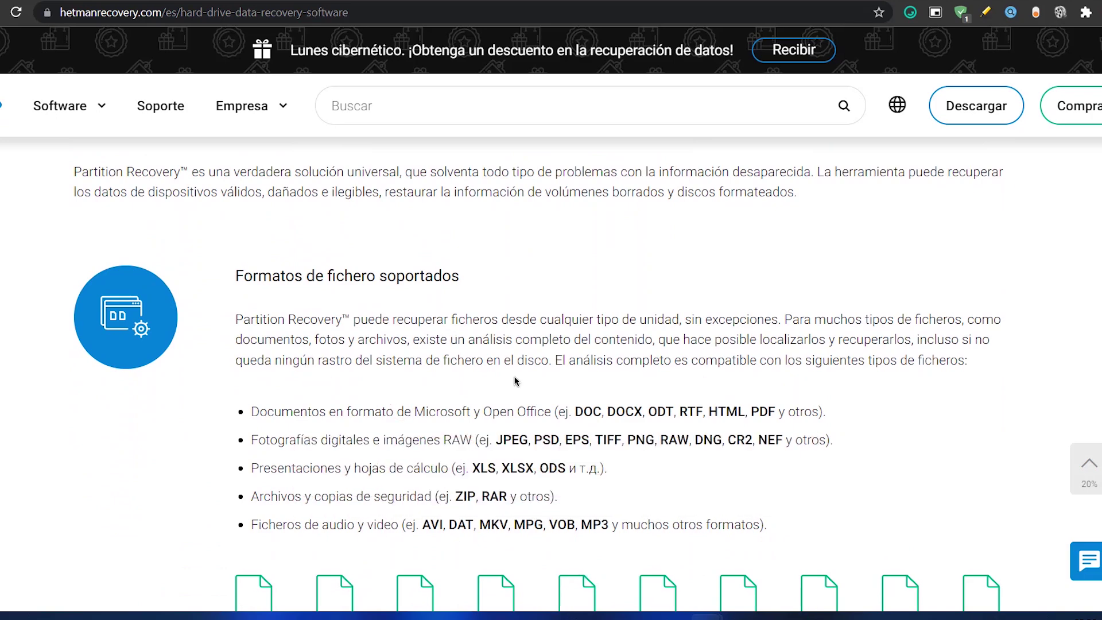
pyautogui.scroll(1, 515, 381)
pyautogui.moveTo(459, 350); pyautogui.dragTo(508, 378)
pyautogui.scroll(-4, 509, 378)
pyautogui.moveTo(575, 254); pyautogui.dragTo(643, 254)
pyautogui.moveTo(480, 282); pyautogui.dragTo(673, 298)
pyautogui.scroll(-5, 478, 353)
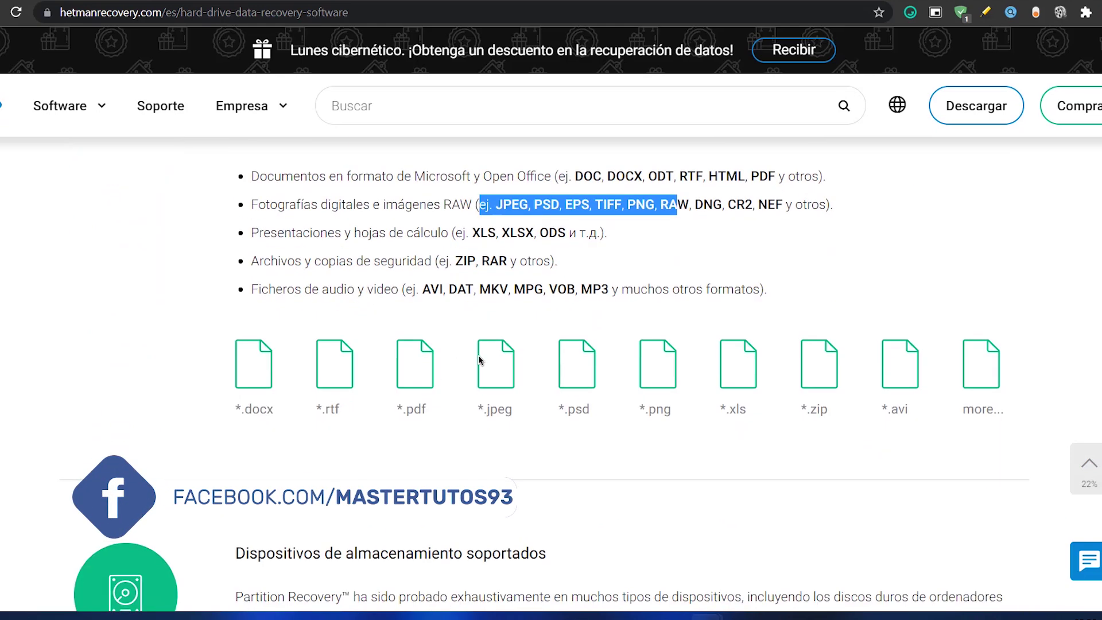
pyautogui.scroll(-2, 502, 327)
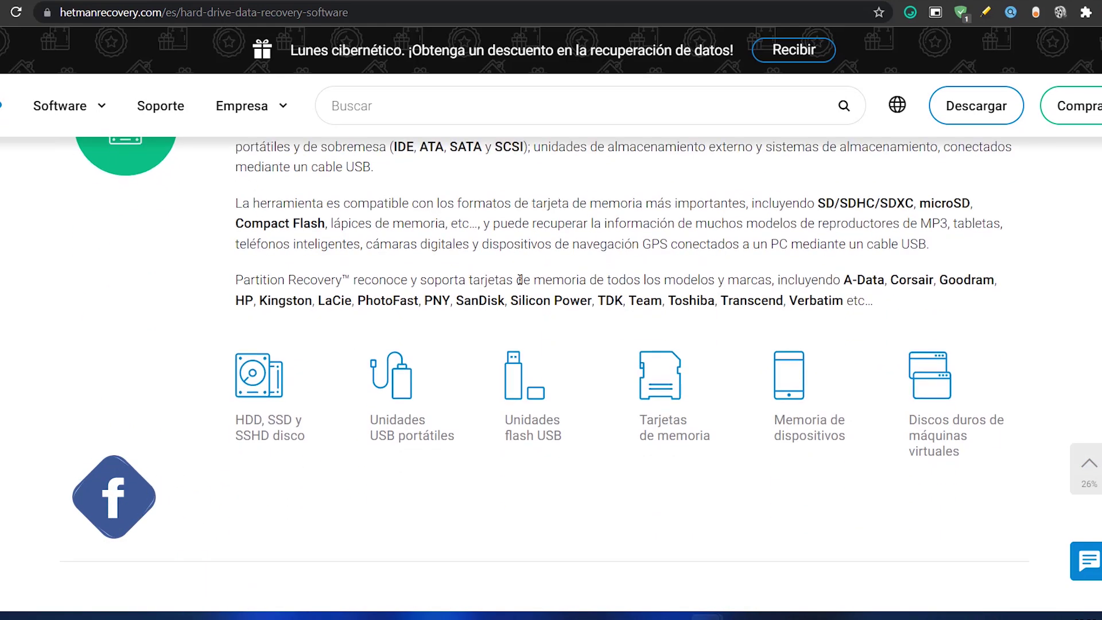
pyautogui.scroll(-3, 532, 418)
pyautogui.scroll(-12, 539, 408)
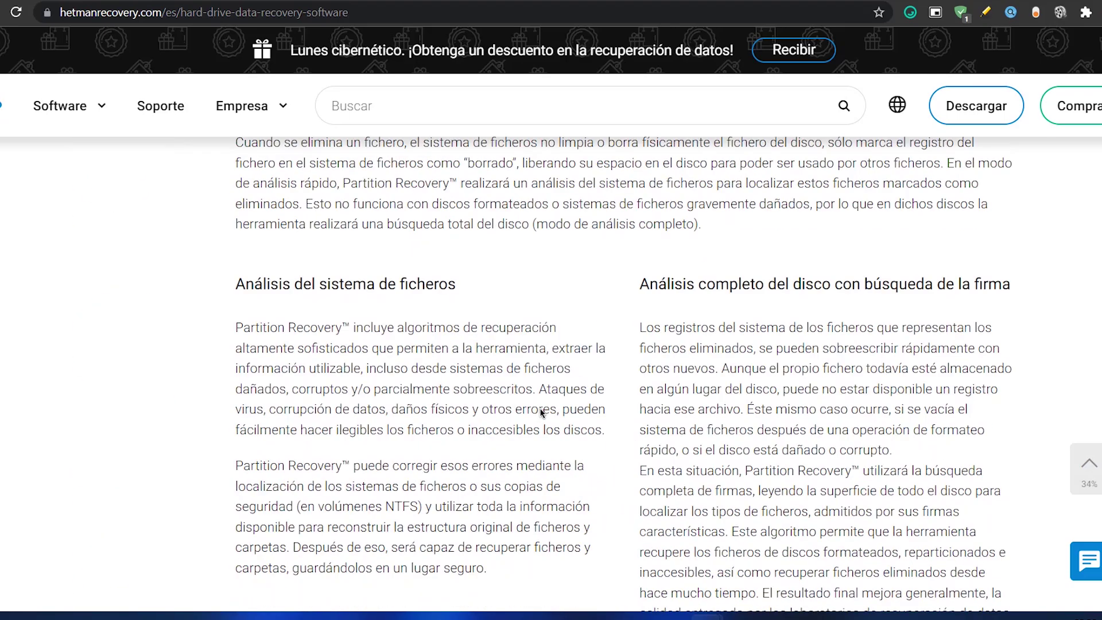
pyautogui.scroll(-20, 540, 413)
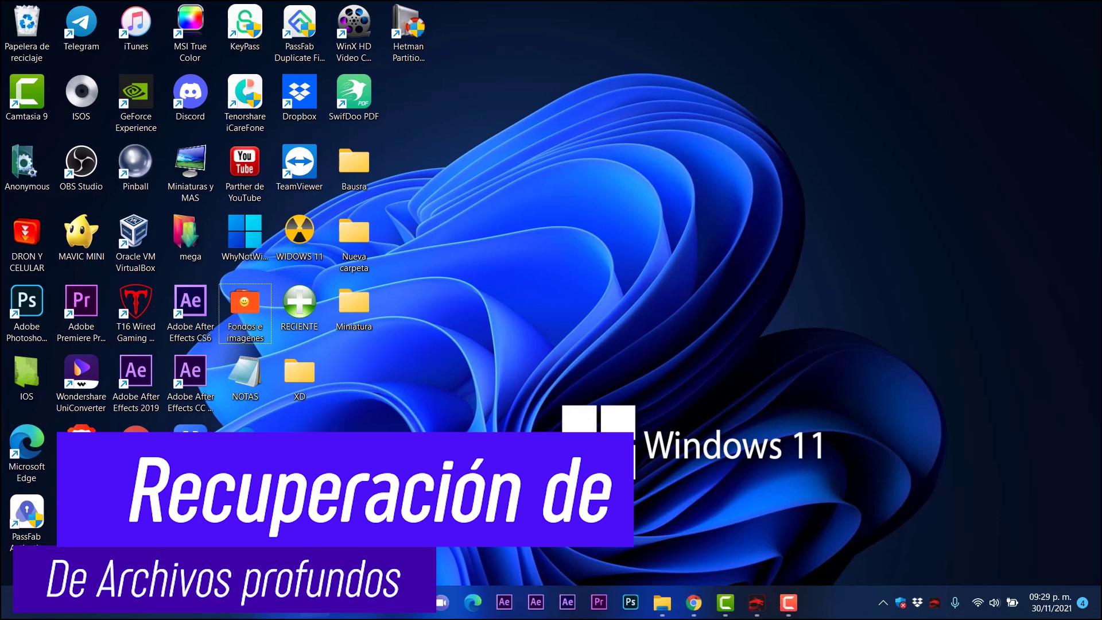
# Switch to File Explorer, inspect the contents of the UPDATE (E:) drive, and close the window.
pyautogui.press('super+e')
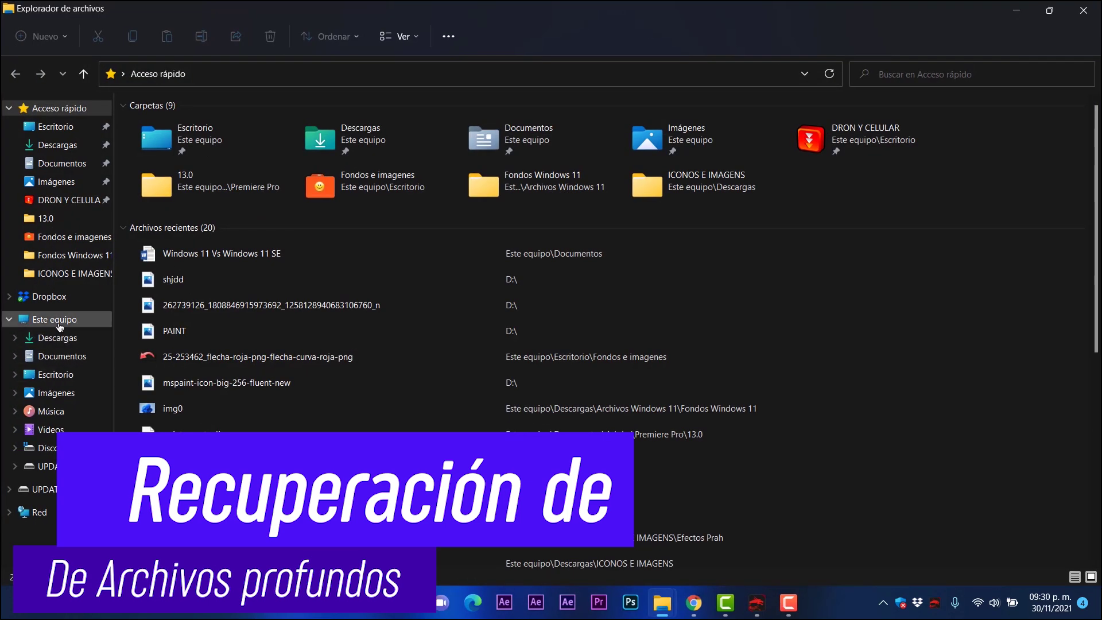
pyautogui.click(53, 319)
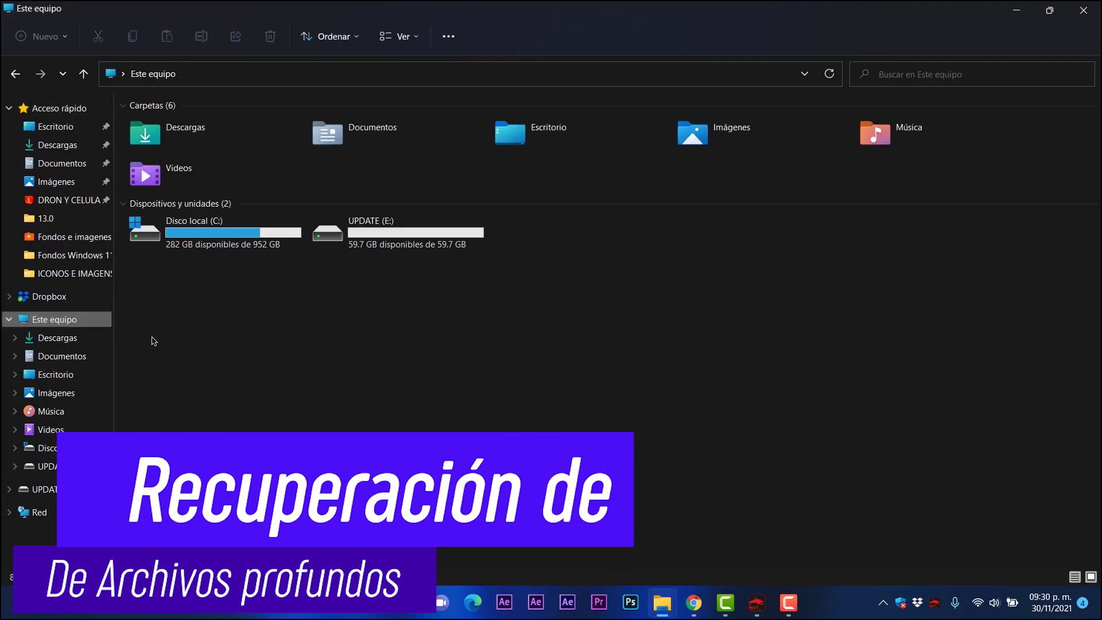
pyautogui.doubleClick(396, 233)
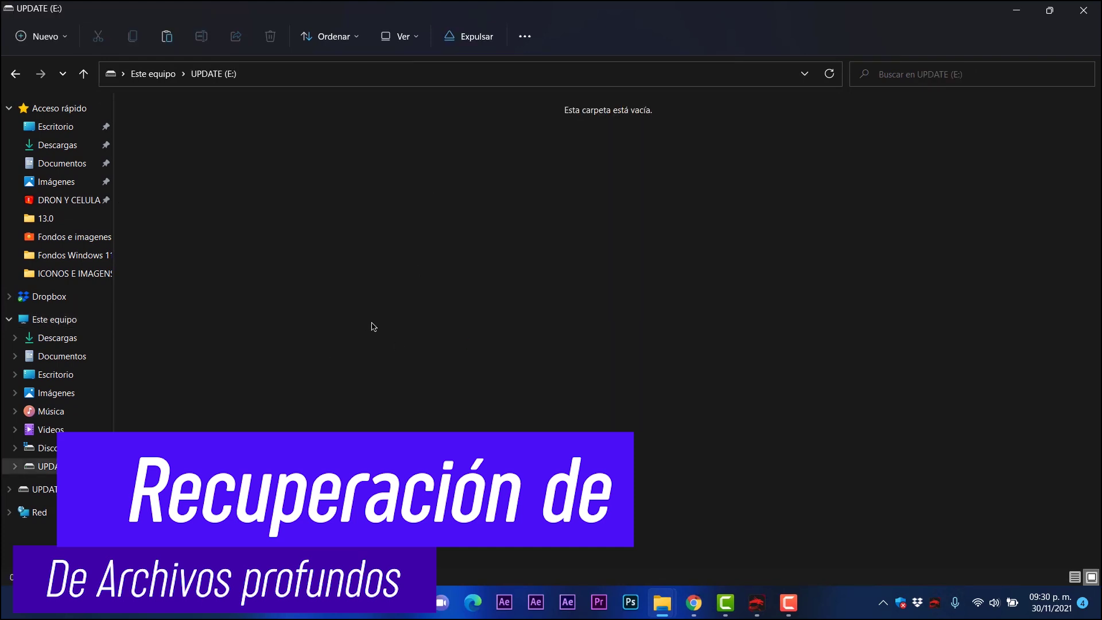
pyautogui.hotkey('alt', 'Left')
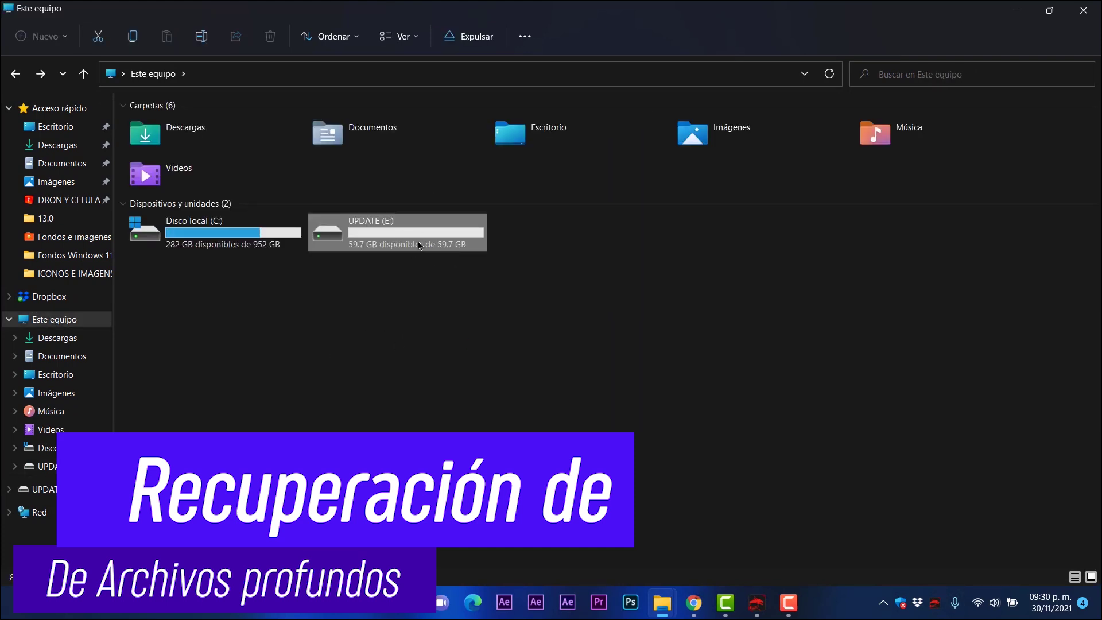
pyautogui.doubleClick(422, 238)
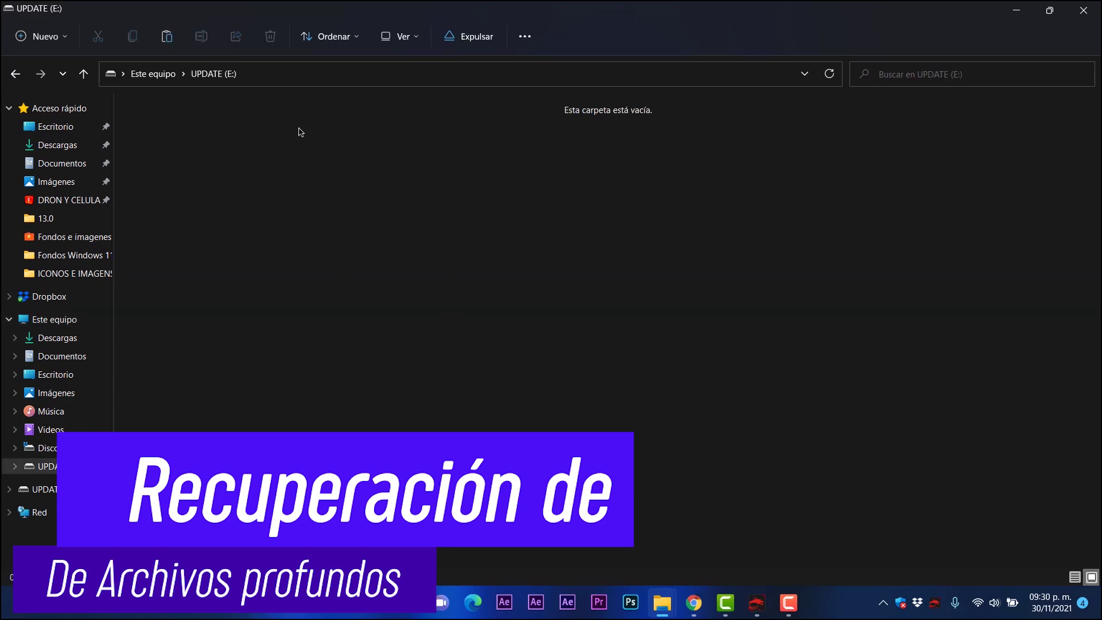
pyautogui.rightClick(551, 248)
pyautogui.click(430, 221)
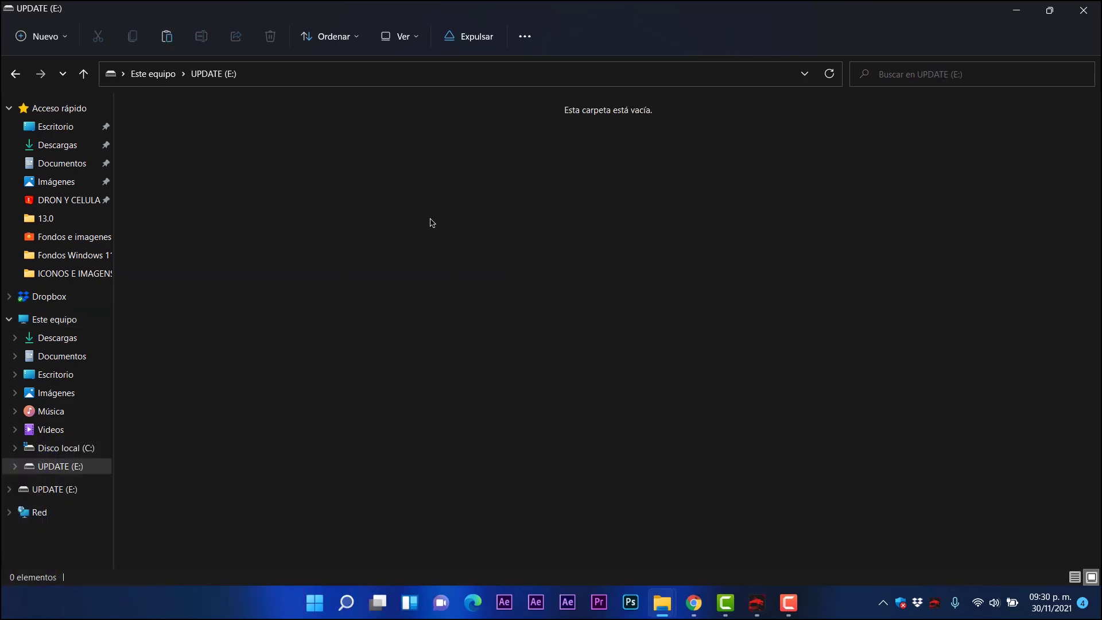
pyautogui.click(1097, 9)
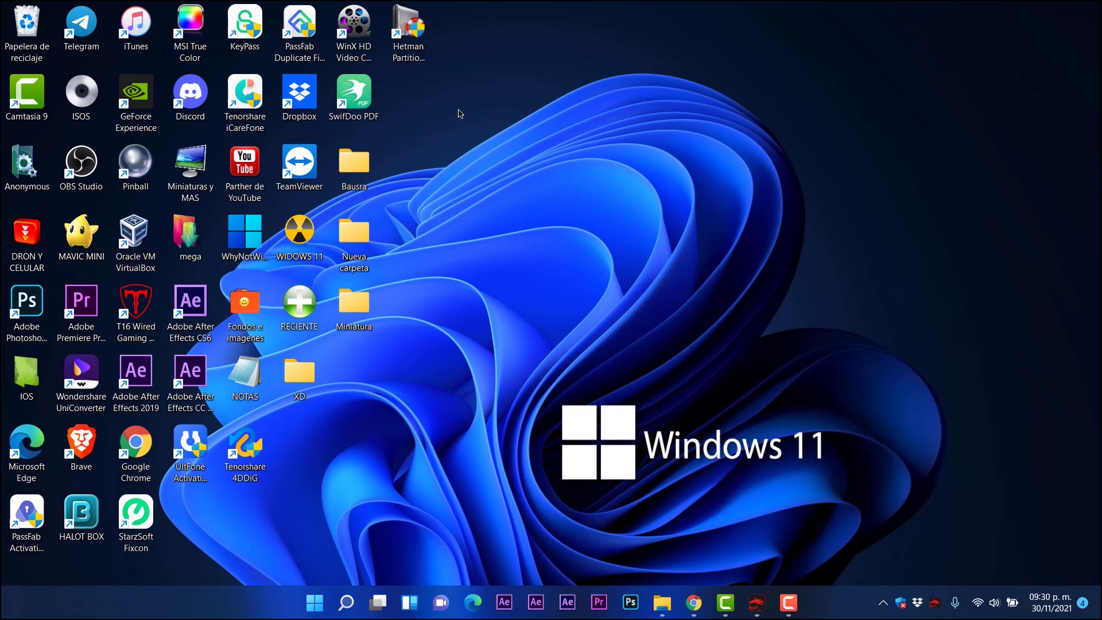
# Launch Hetman Partition Recovery from the desktop and advance its file recovery wizard past the welcome page.
pyautogui.doubleClick(400, 63)
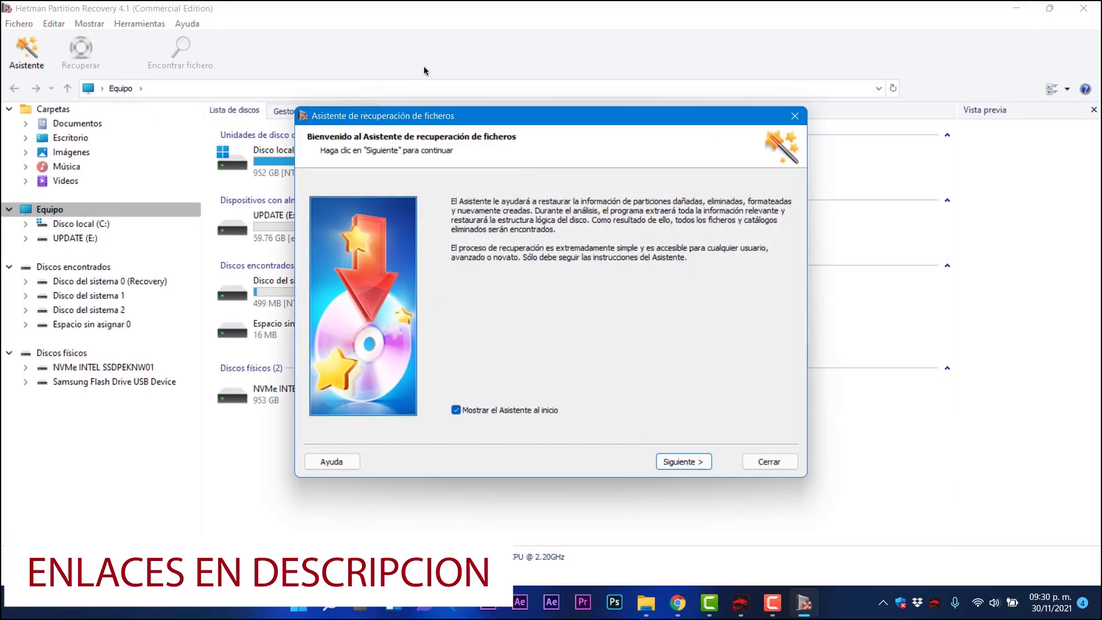
pyautogui.moveTo(462, 119); pyautogui.dragTo(348, 81)
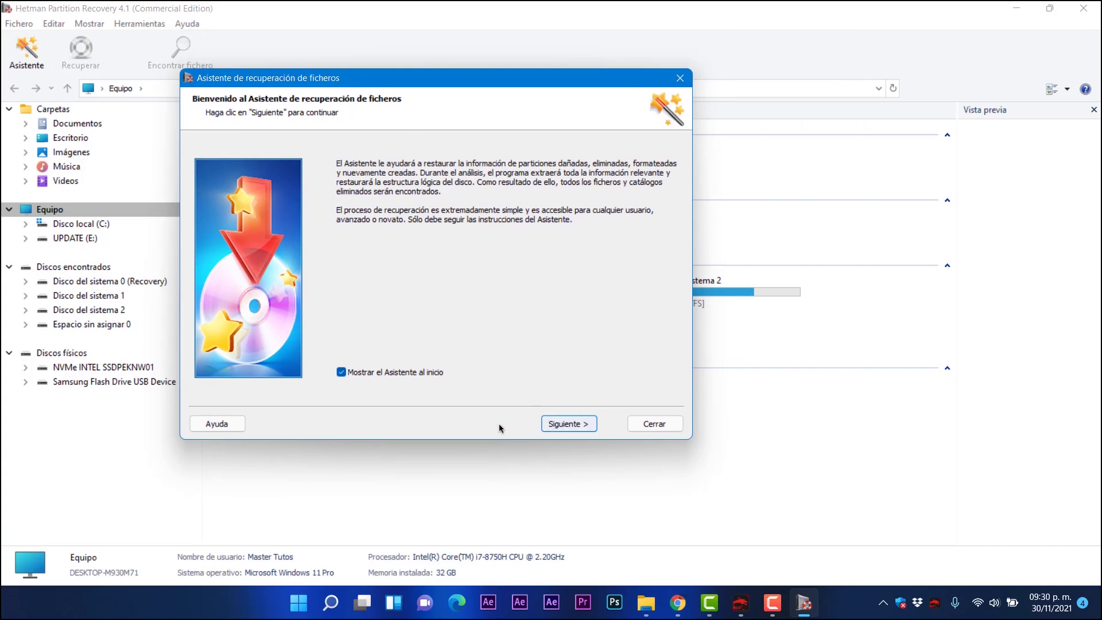
pyautogui.click(562, 423)
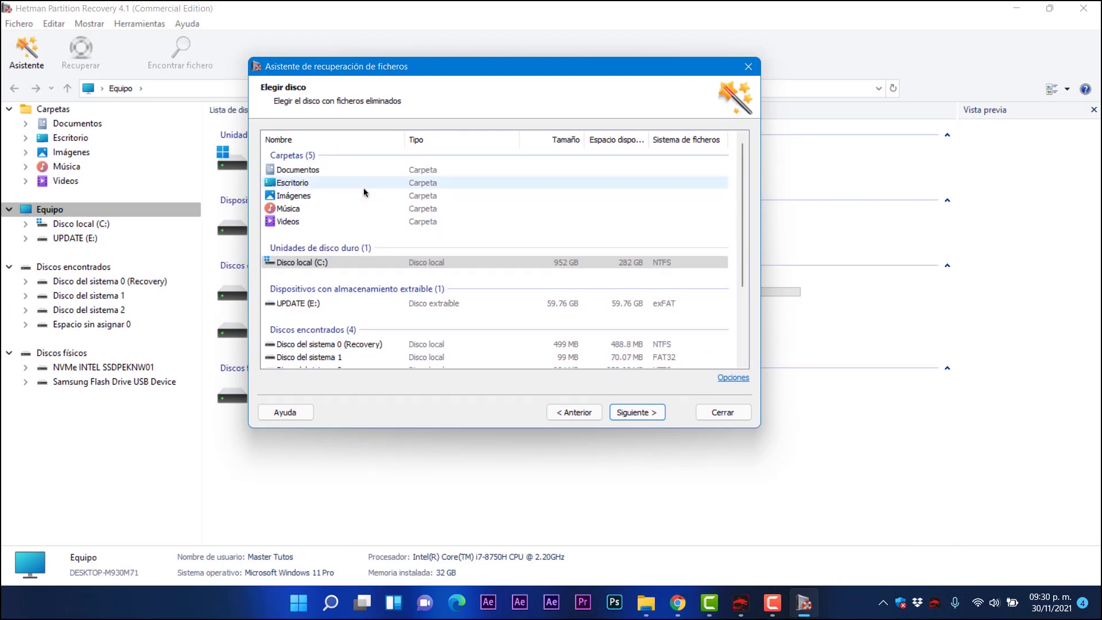
# Choose the removable disk UPDATE (E:) as the disk with deleted files and continue to the analysis type.
pyautogui.click(323, 268)
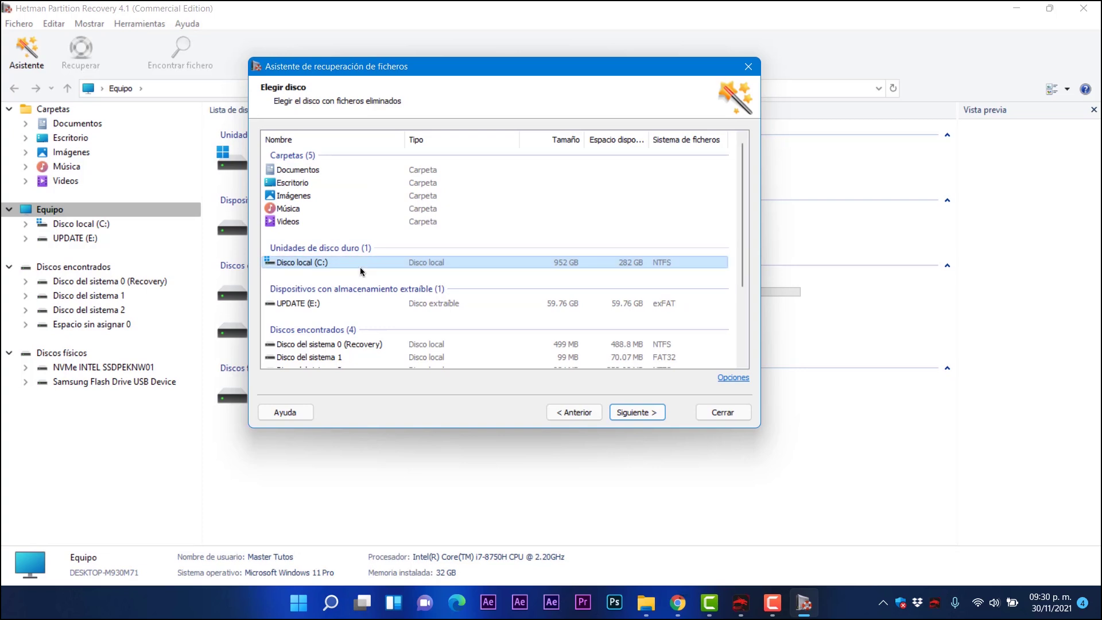
pyautogui.click(290, 305)
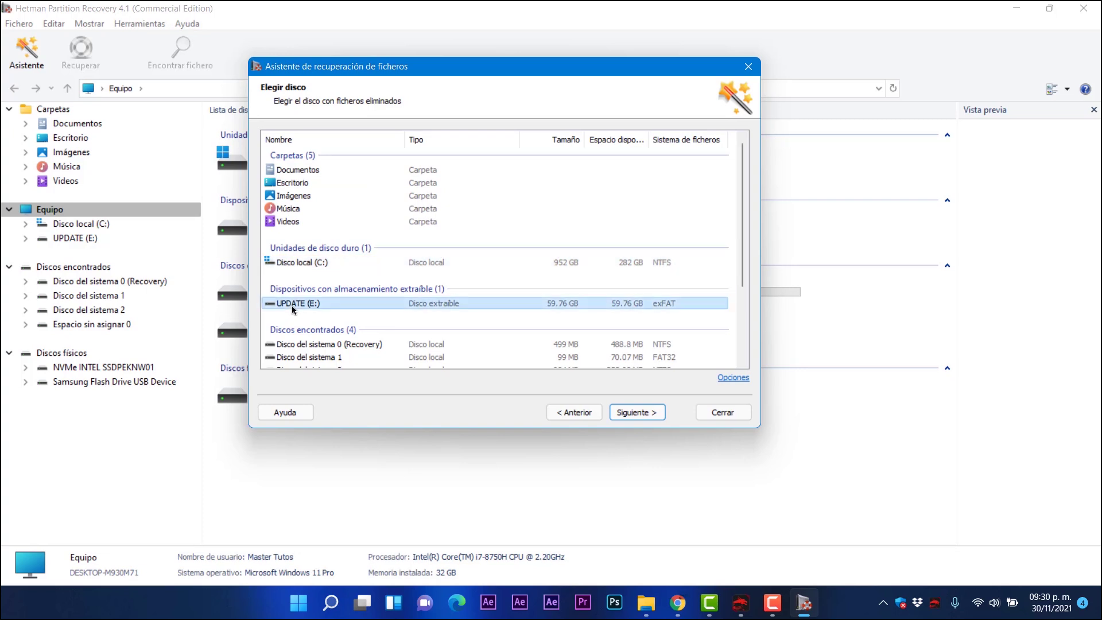
pyautogui.scroll(-1, 325, 304)
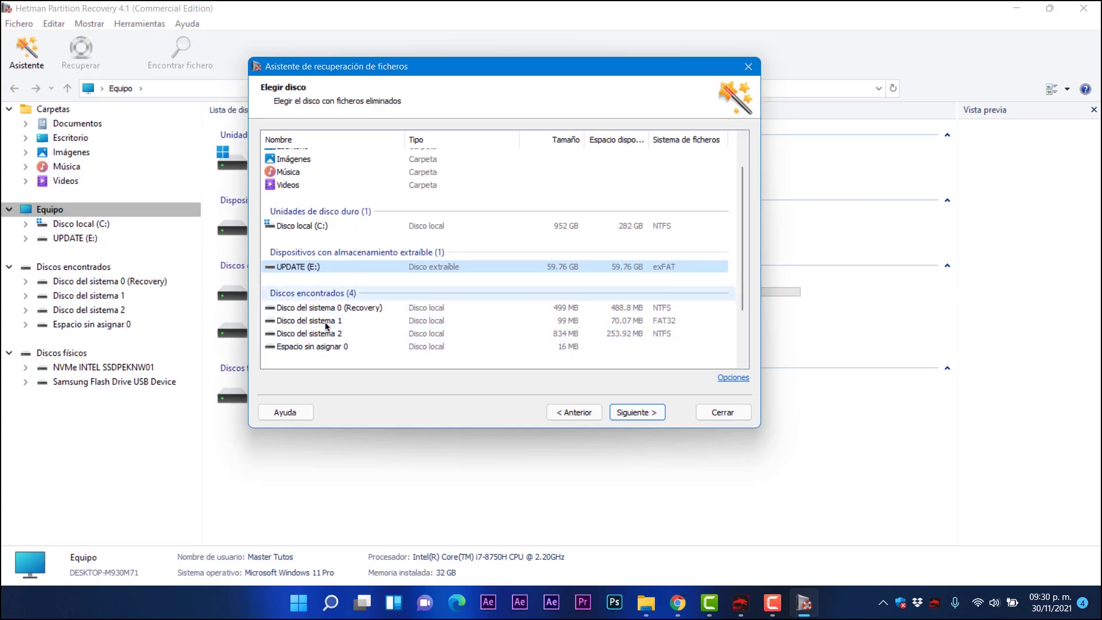
pyautogui.scroll(1, 336, 333)
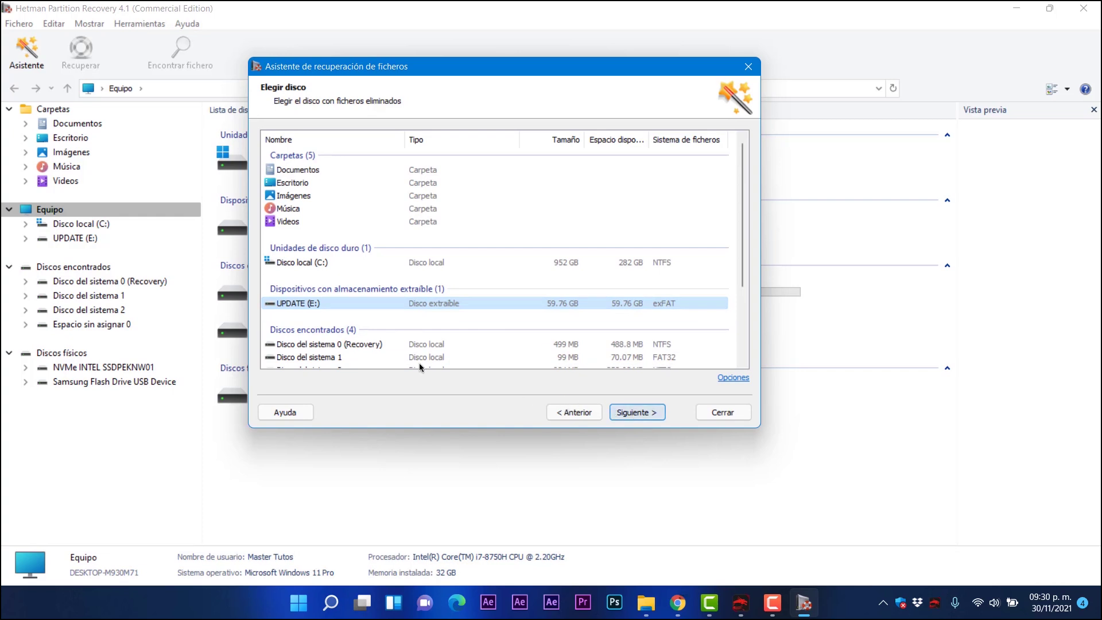
pyautogui.click(641, 413)
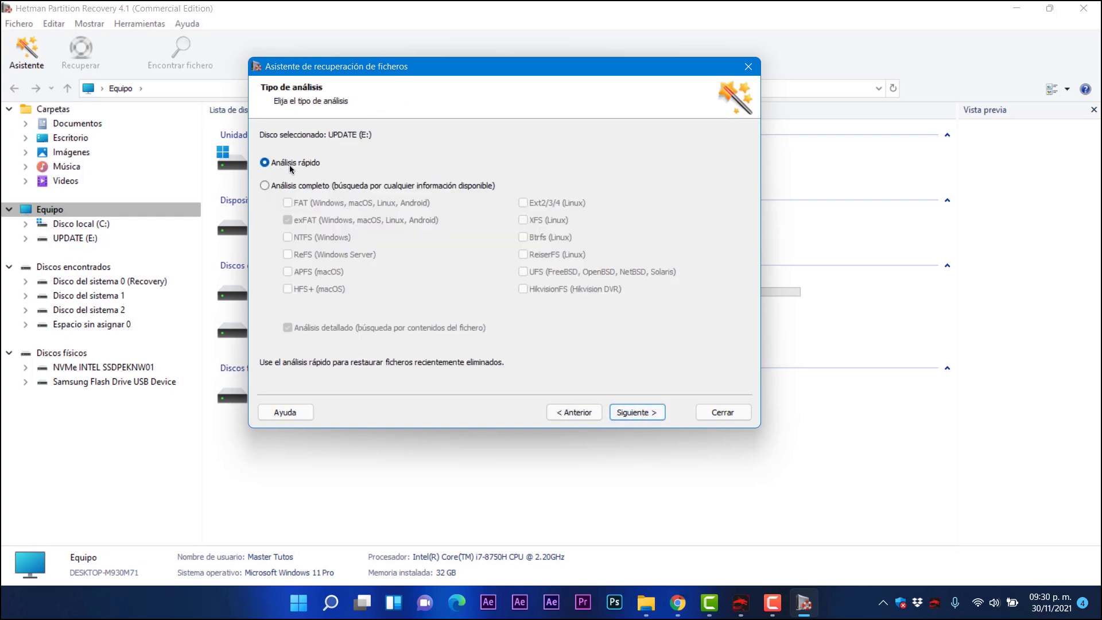
# Run a complete analysis (Análisis completo) of UPDATE (E:) with exFAT and detailed analysis enabled, and finish the wizard.
pyautogui.click(339, 185)
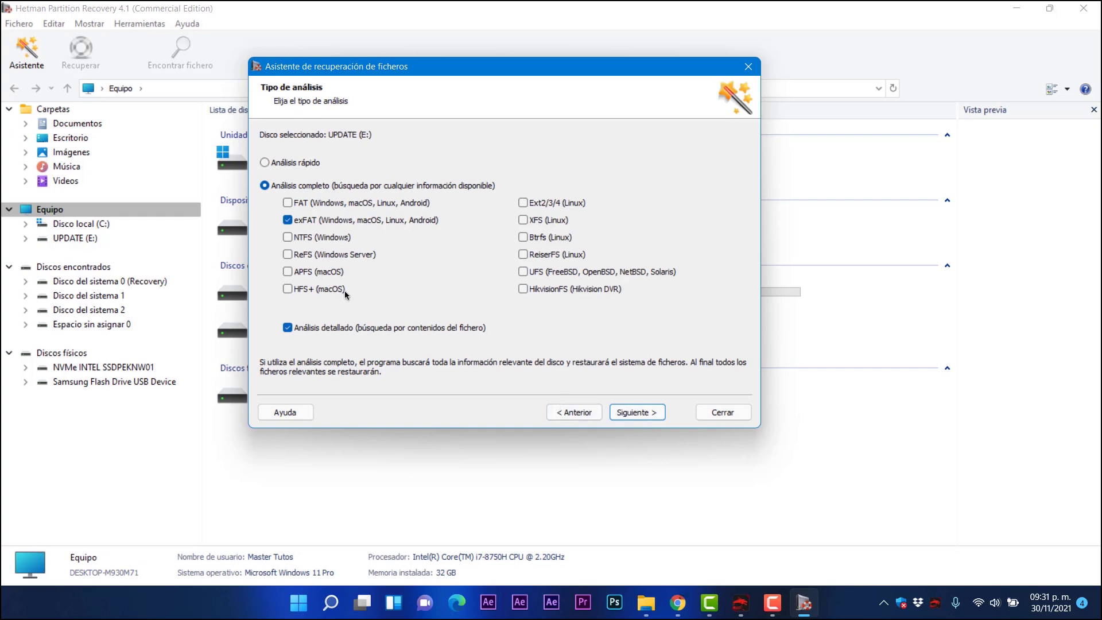
pyautogui.click(635, 413)
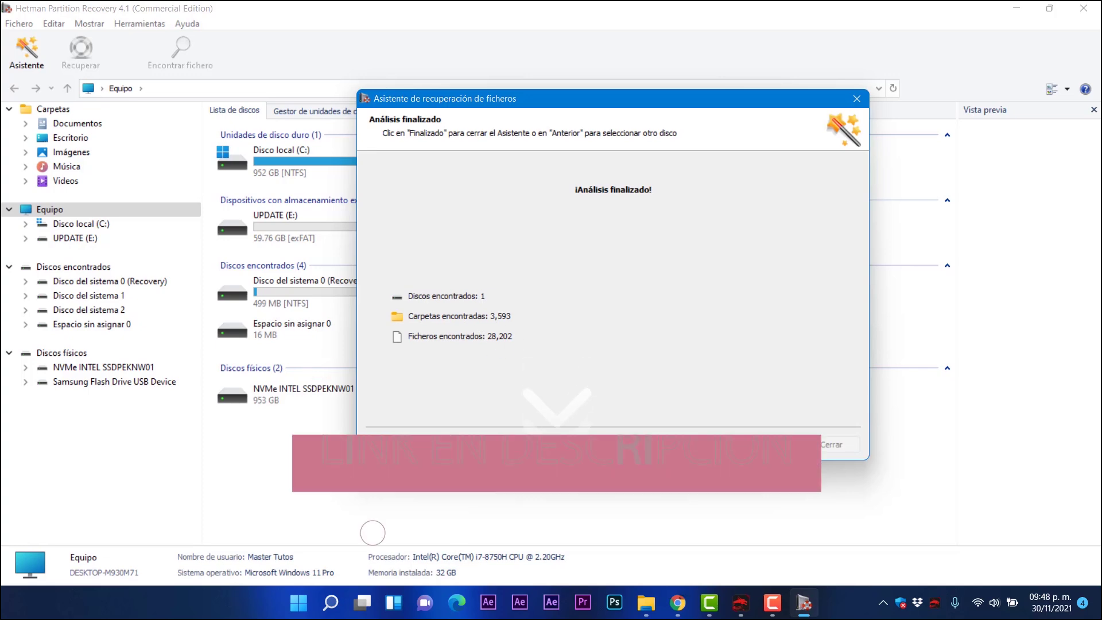
pyautogui.press('Return')
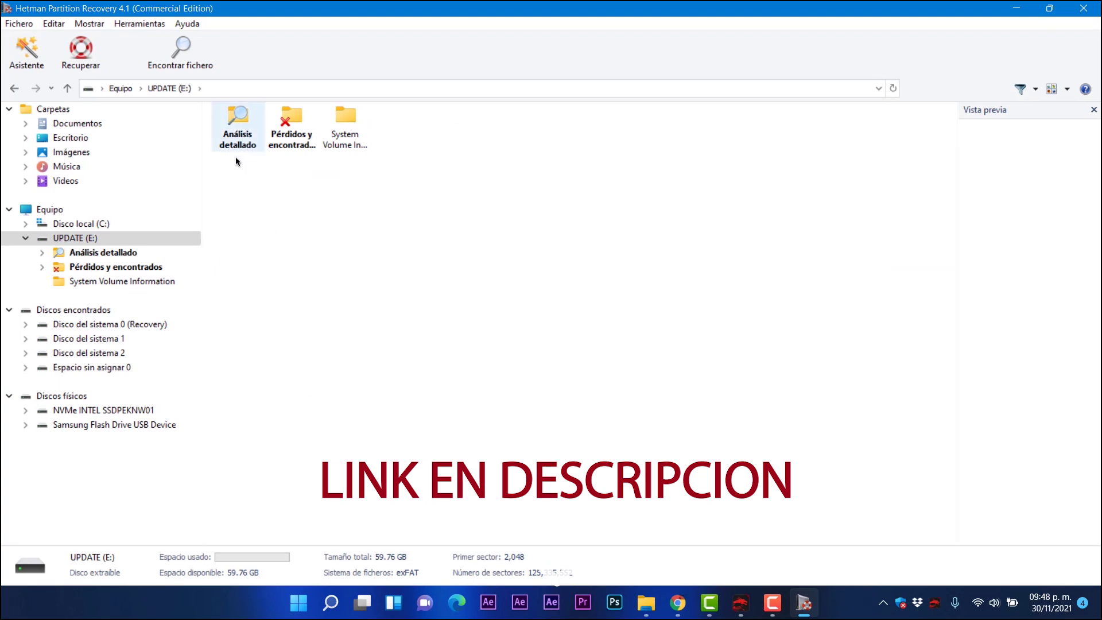
# Expand Análisis detallado under UPDATE (E:), open the Adobe After Effects Photoshop (.psd) folder, and preview several of its files.
pyautogui.click(44, 253)
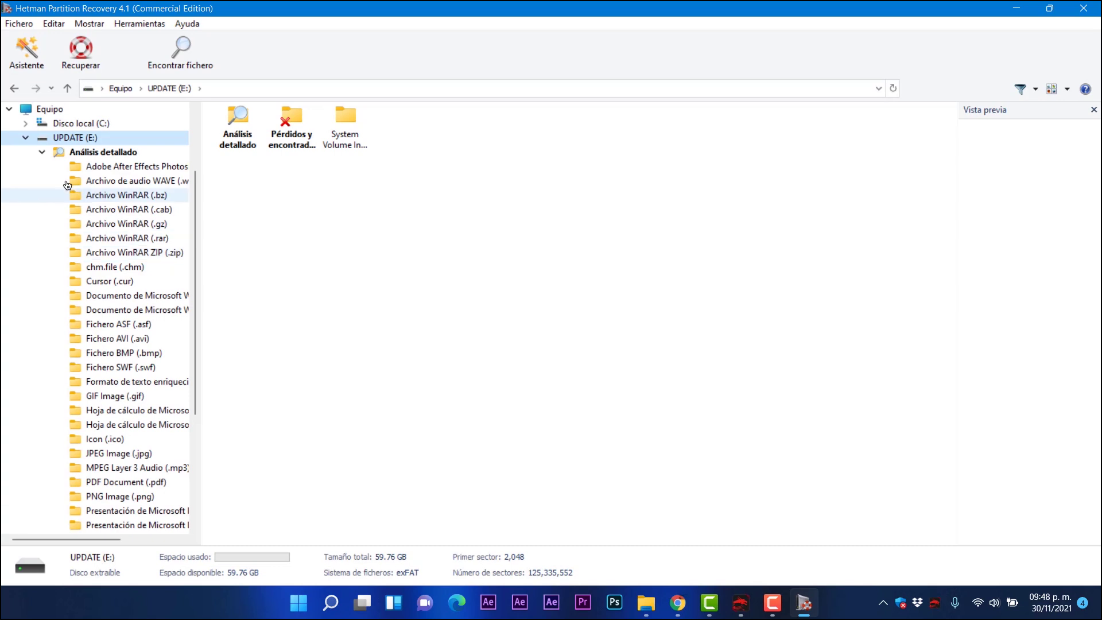
pyautogui.click(45, 154)
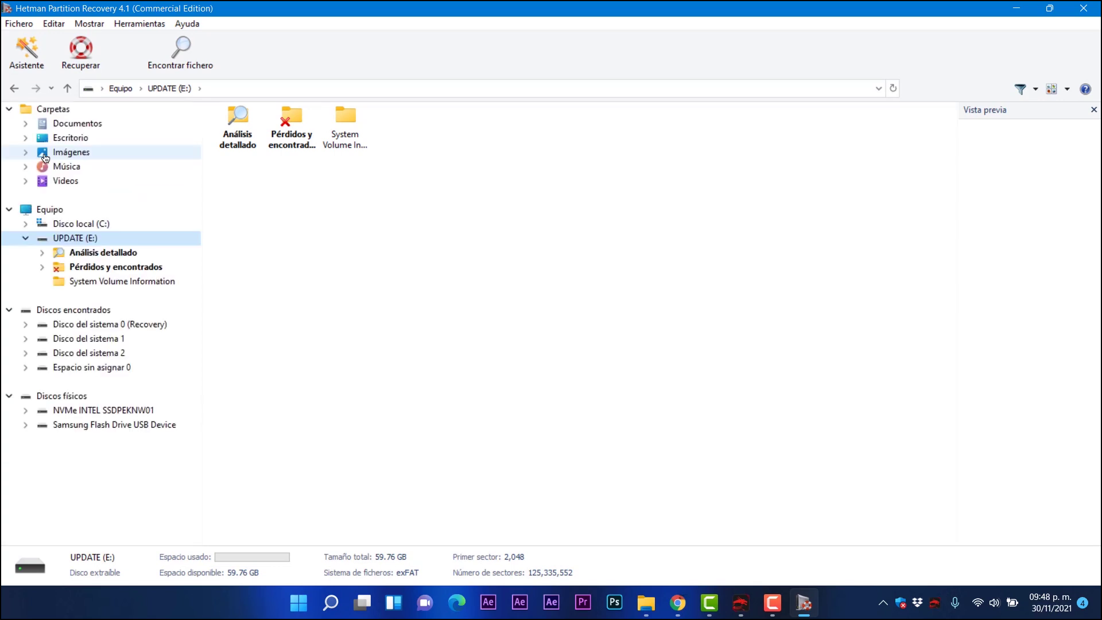
pyautogui.click(42, 254)
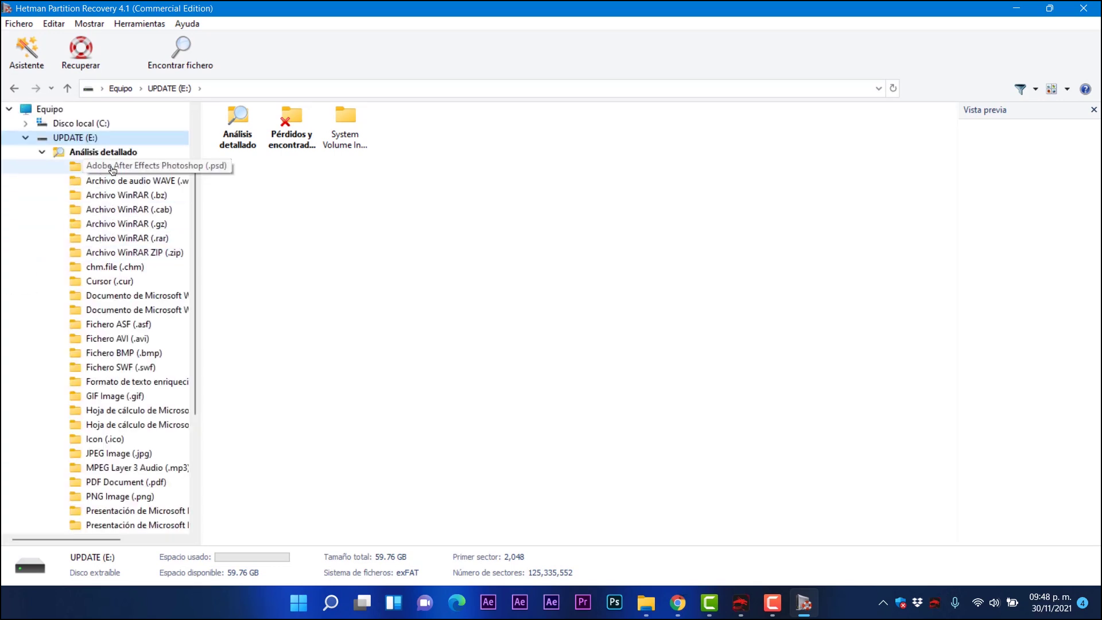
pyautogui.click(112, 169)
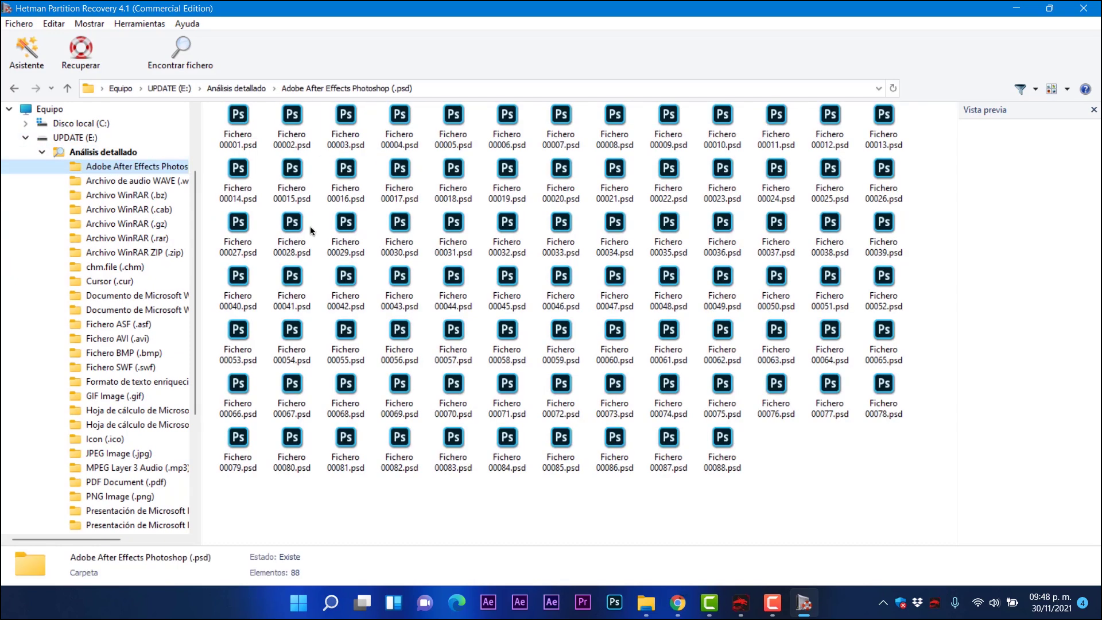
pyautogui.click(300, 124)
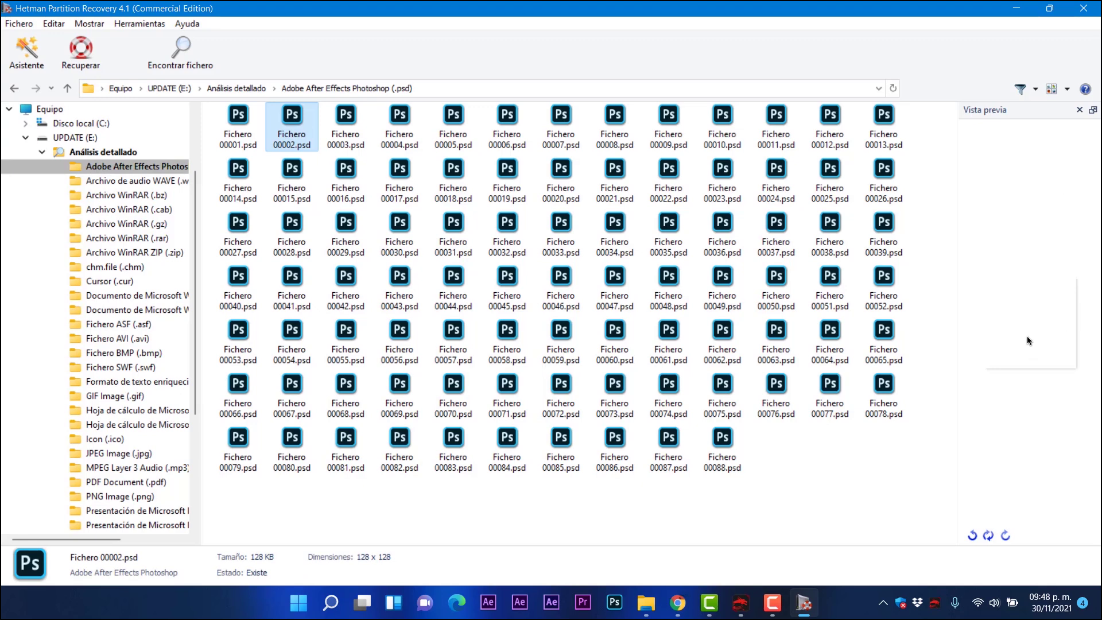
pyautogui.click(635, 289)
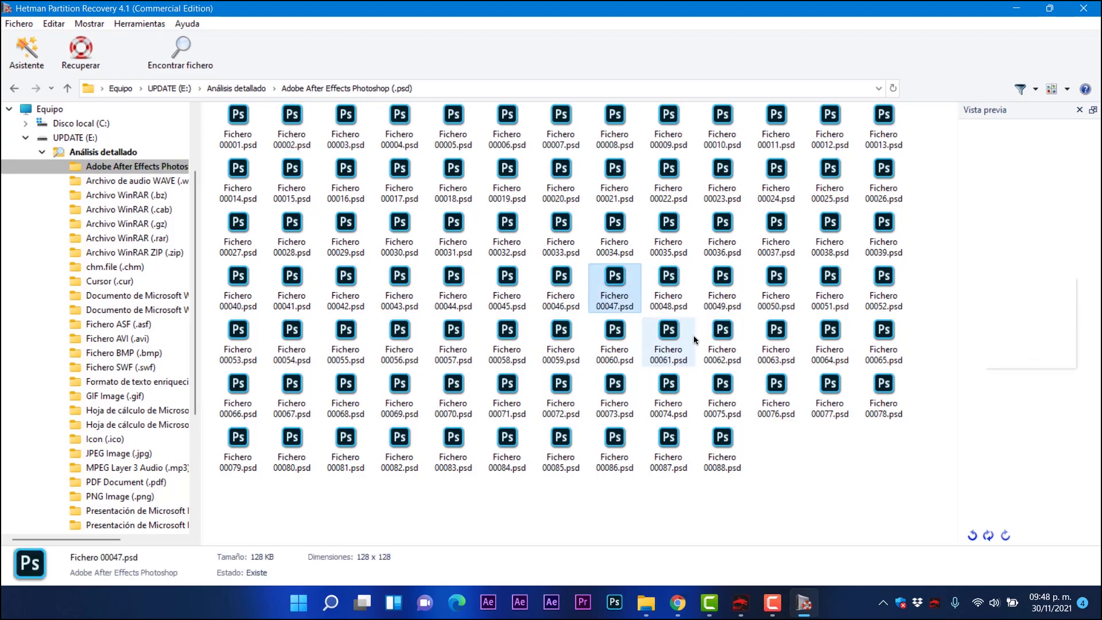
pyautogui.click(719, 336)
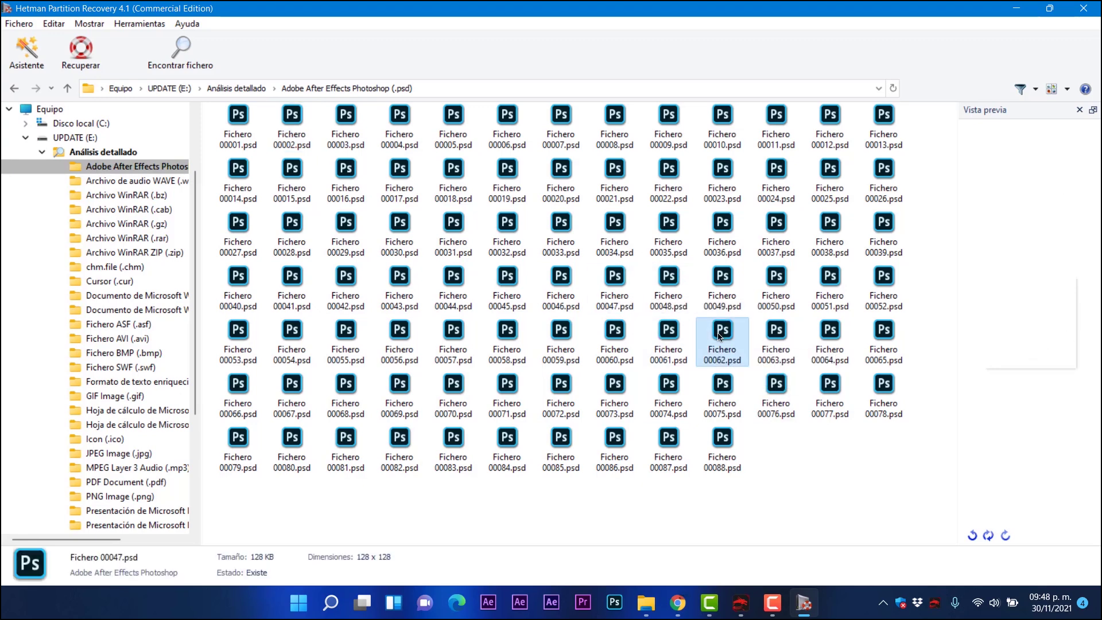
pyautogui.click(613, 393)
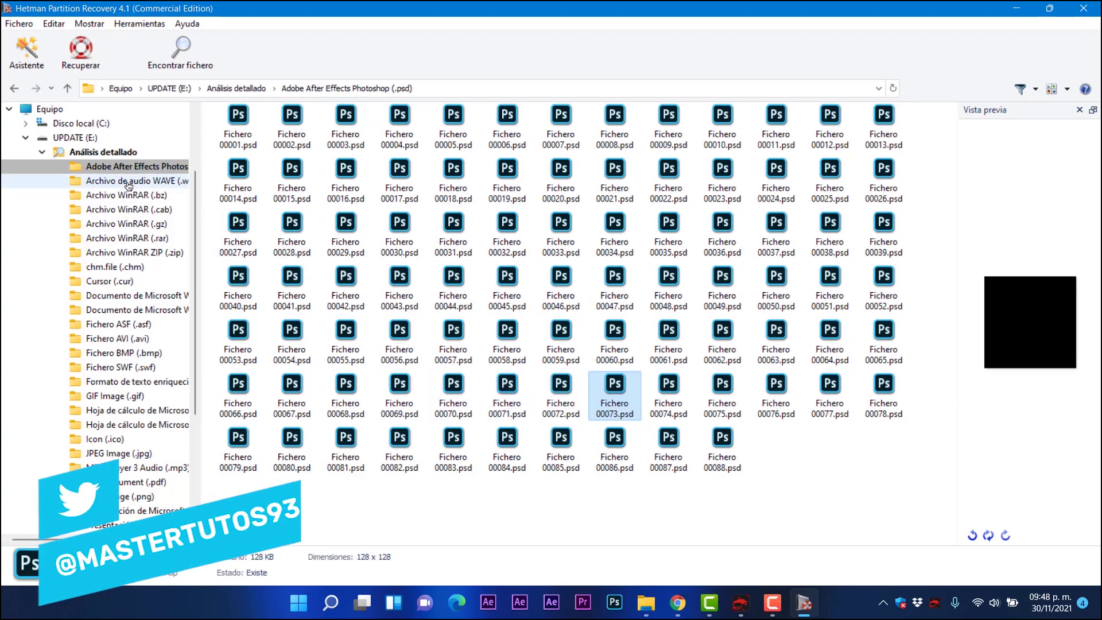
# Look through the found files in the WAVE (.wav), WinRAR (.bz) and WinRAR (.cab) folders.
pyautogui.click(127, 182)
pyautogui.click(291, 118)
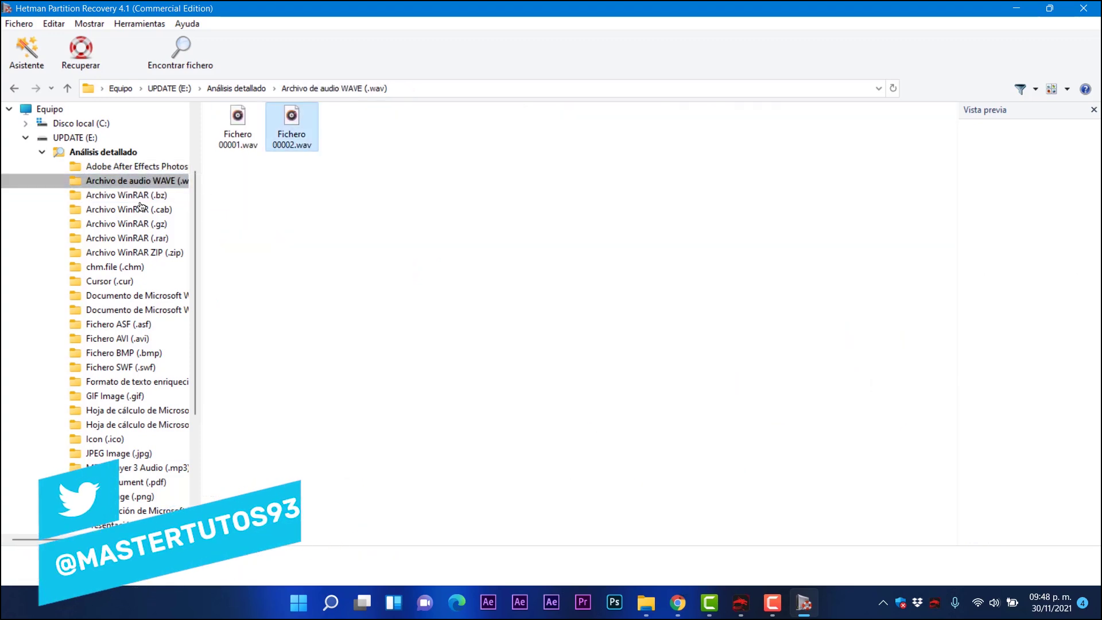
pyautogui.click(118, 193)
pyautogui.click(292, 124)
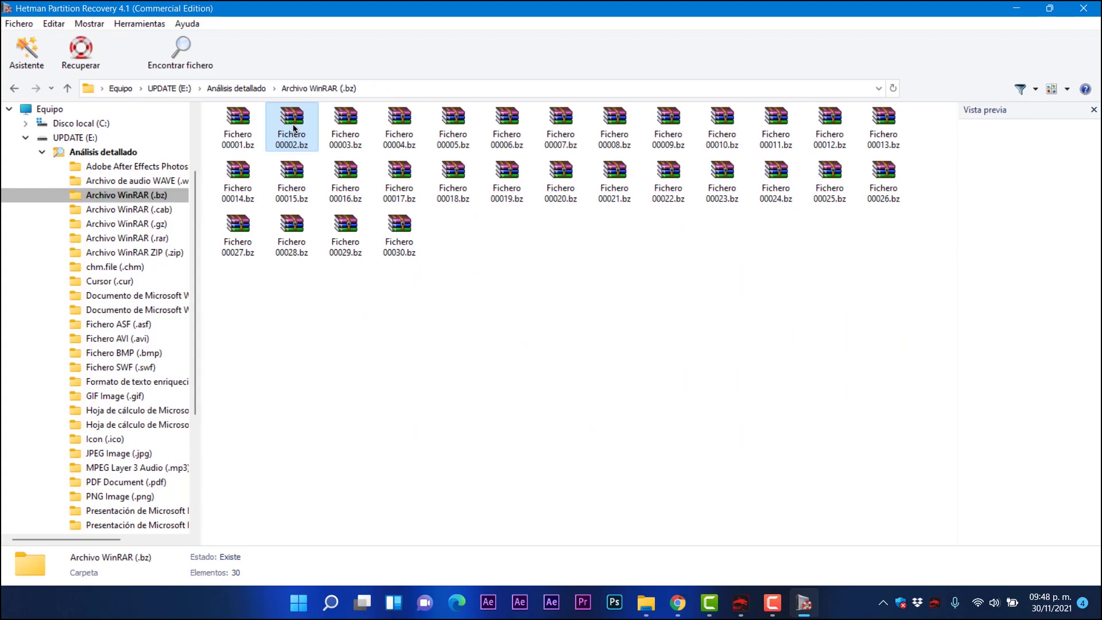
pyautogui.click(294, 188)
pyautogui.click(152, 211)
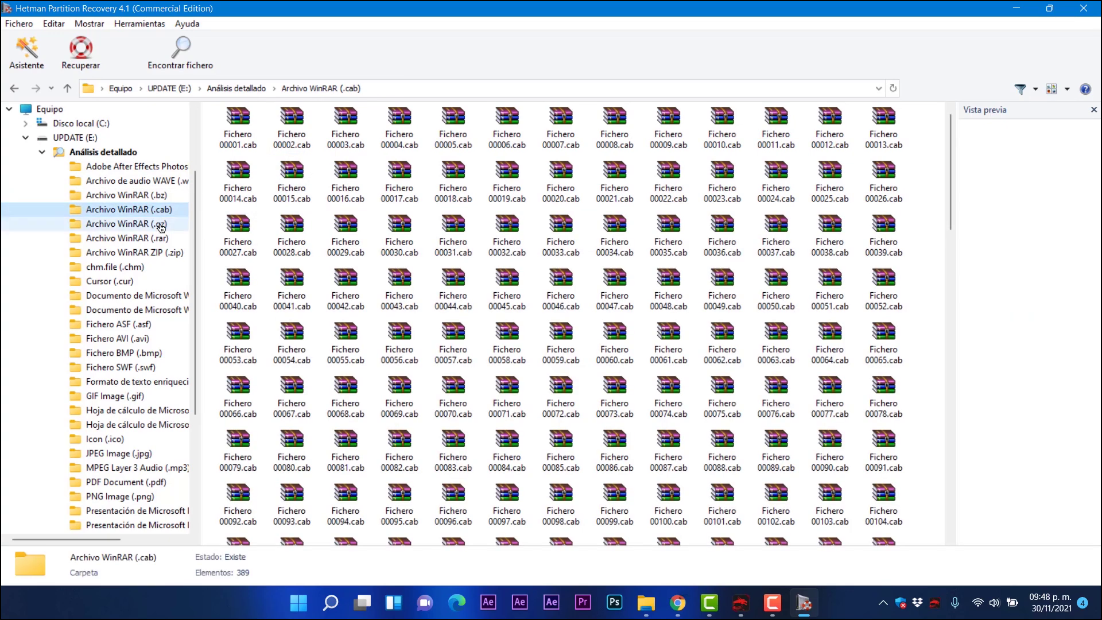
# Look through the found files in the WinRAR (.rar) and WinRAR ZIP (.zip) folders.
pyautogui.click(127, 237)
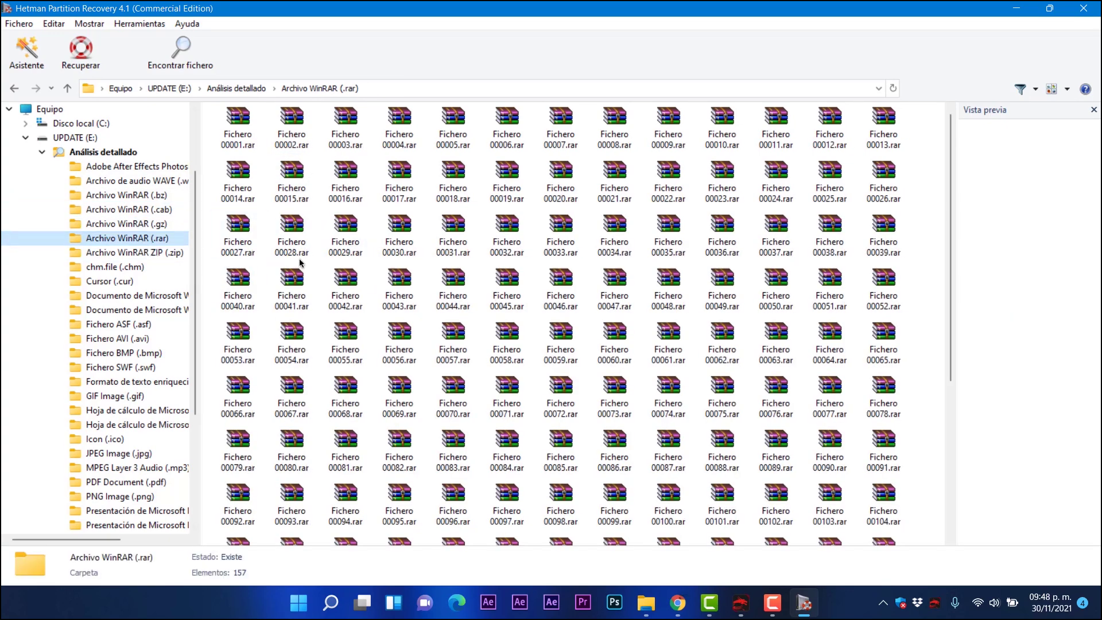
pyautogui.scroll(-3, 397, 277)
pyautogui.click(135, 252)
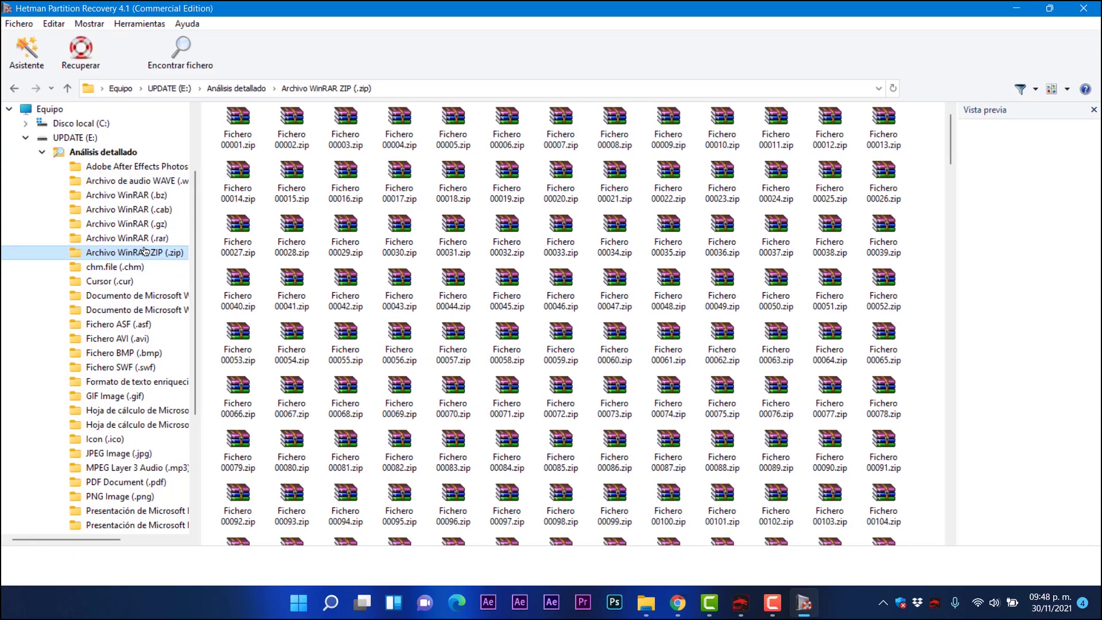
pyautogui.scroll(-20, 476, 304)
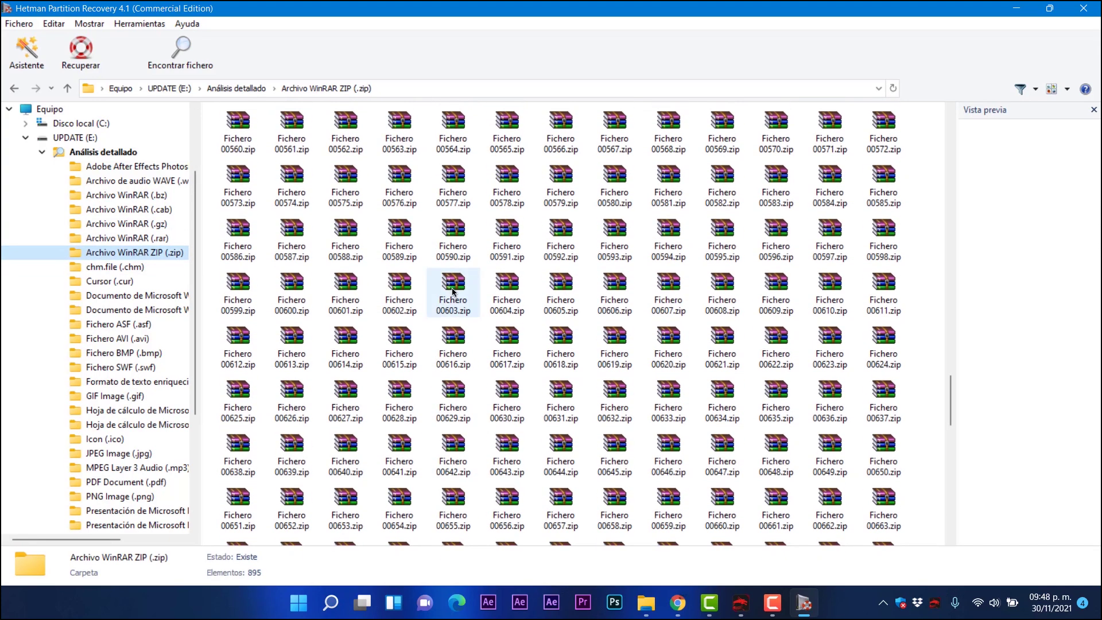
pyautogui.scroll(-2, 115, 281)
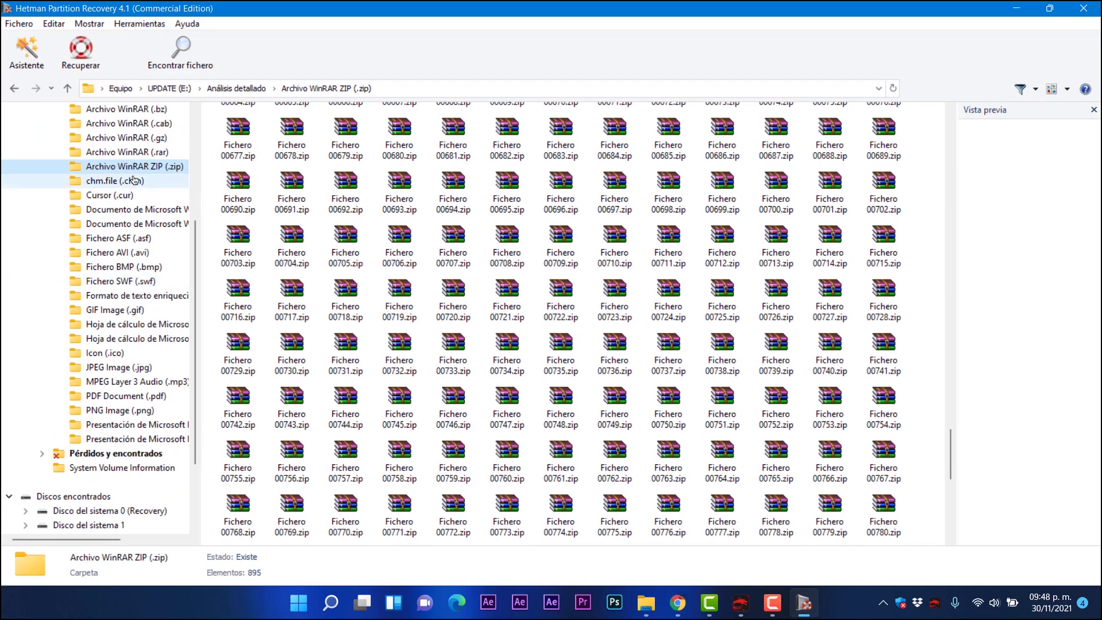
# Open the Cursor (.cur) folder, preview Fichero 00148.cur, and look through the other cursor files.
pyautogui.click(131, 197)
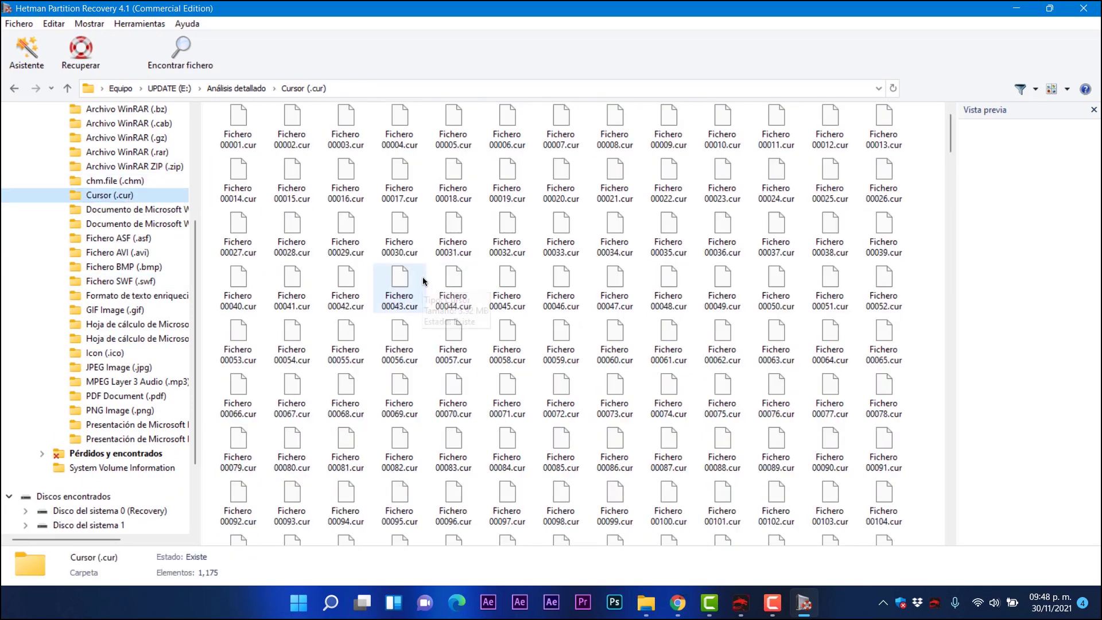
pyautogui.click(464, 248)
pyautogui.scroll(-9, 465, 287)
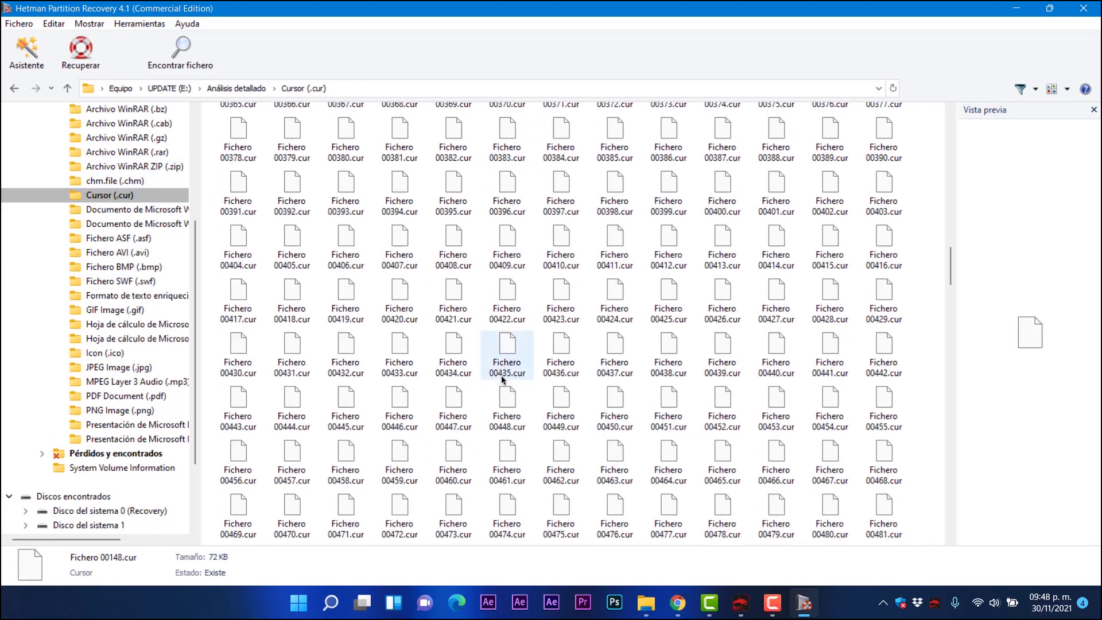
# Preview Fichero 00006.docx and Fichero 00015.docx in the Microsoft Word (.docx) folder, and open the Word 97-2003 (.doc) folder.
pyautogui.click(138, 212)
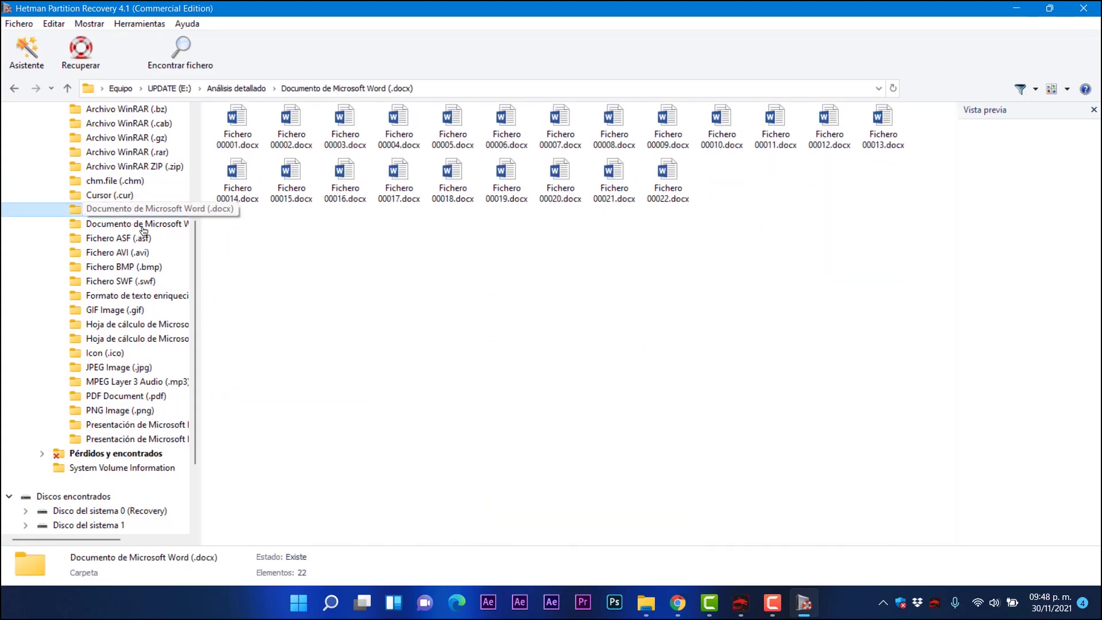
pyautogui.click(505, 129)
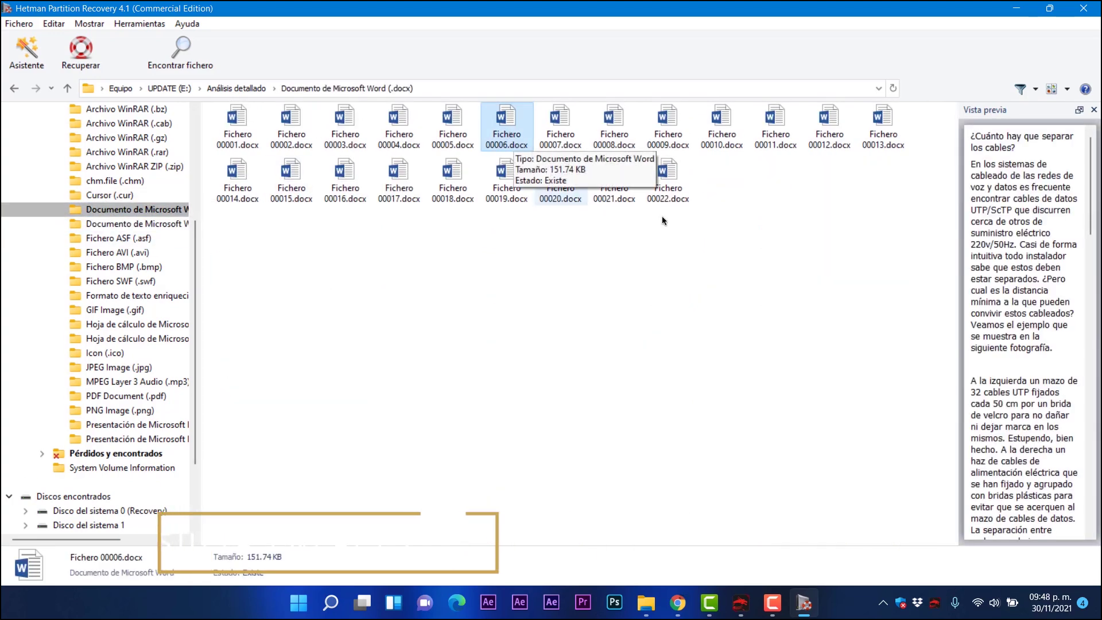
pyautogui.scroll(-7, 983, 251)
pyautogui.scroll(-10, 983, 252)
pyautogui.click(291, 178)
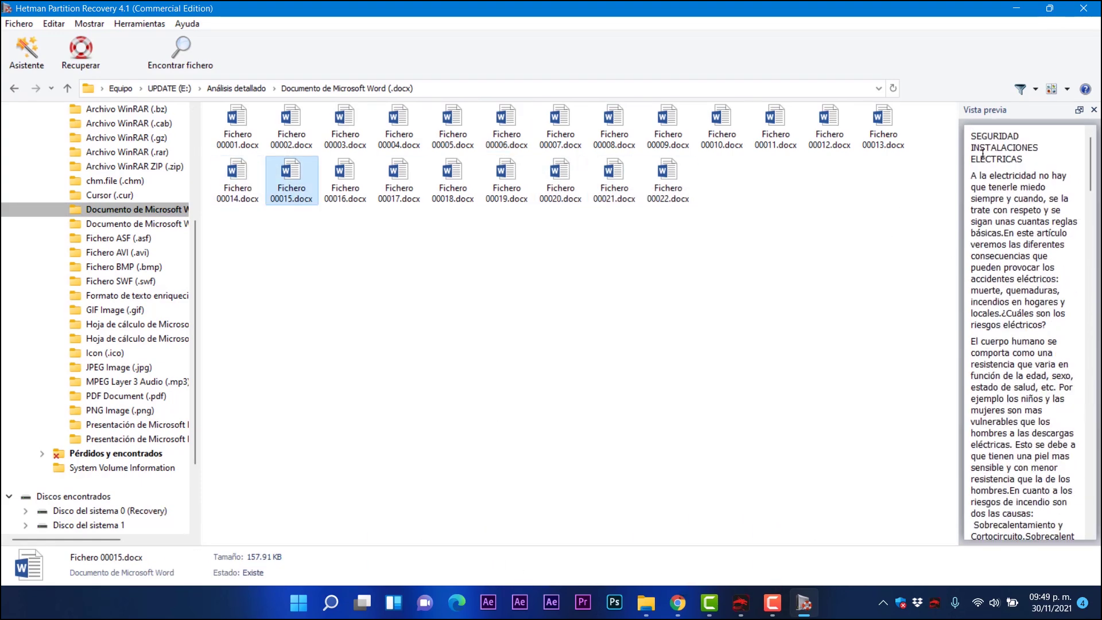
pyautogui.click(130, 229)
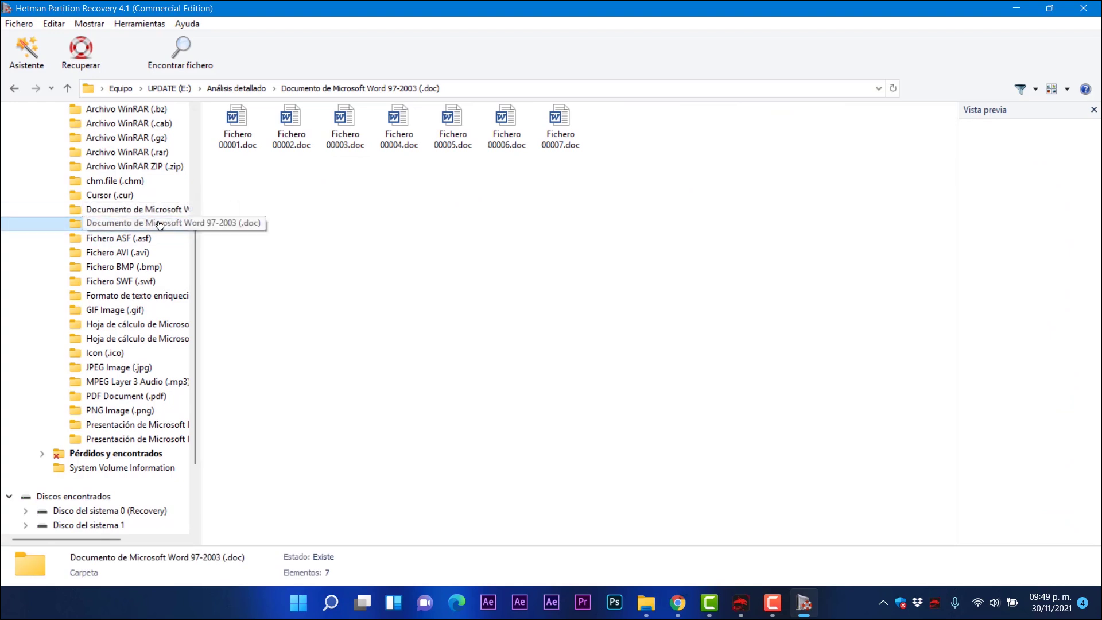
# Preview Fichero 00002.asf, Fichero 00002.avi and Fichero 00030.gif in the ASF, AVI and GIF folders.
pyautogui.click(137, 239)
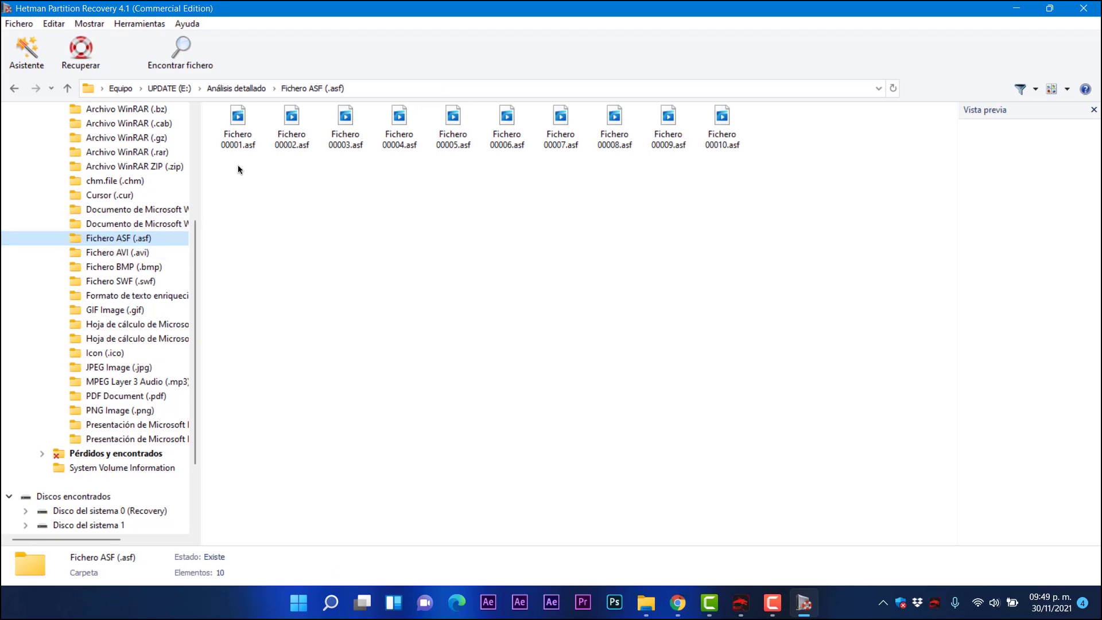
pyautogui.click(287, 147)
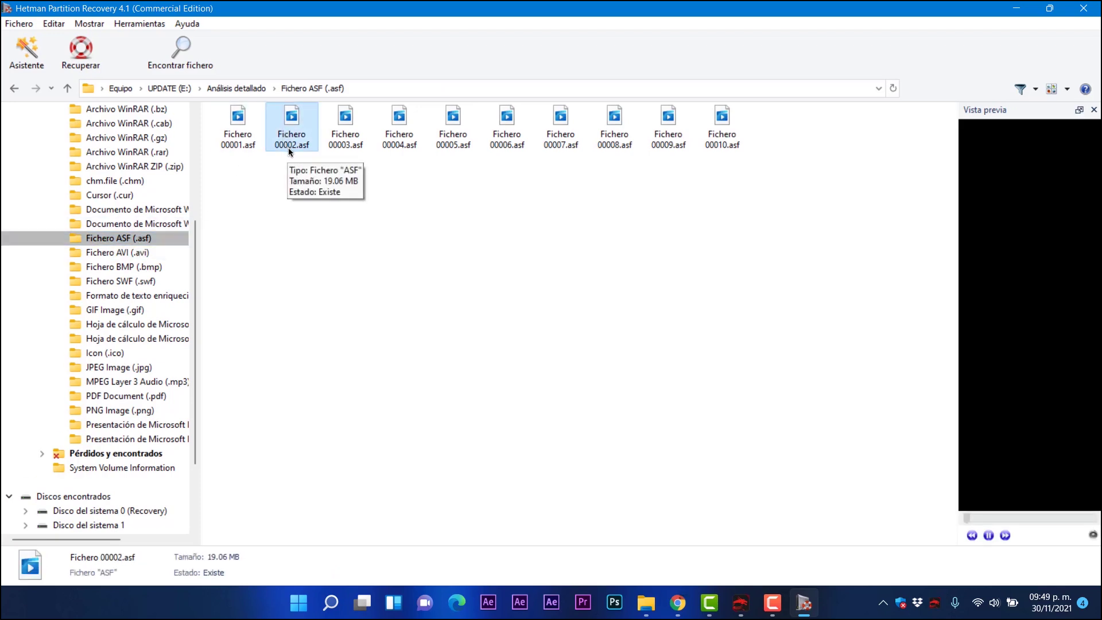
pyautogui.click(151, 253)
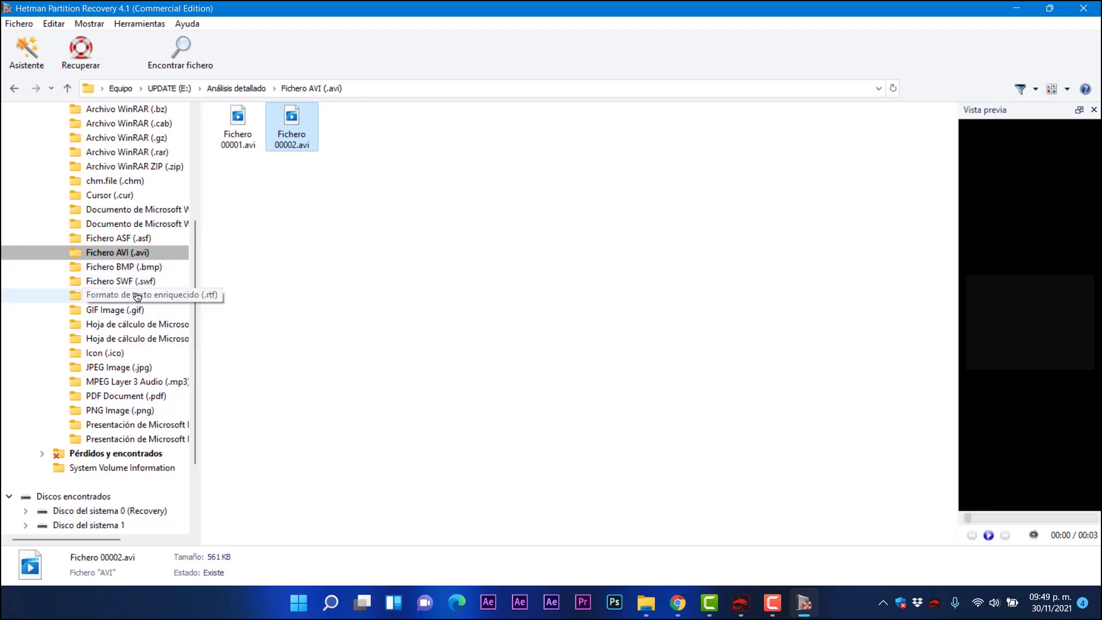
pyautogui.click(126, 310)
pyautogui.click(399, 233)
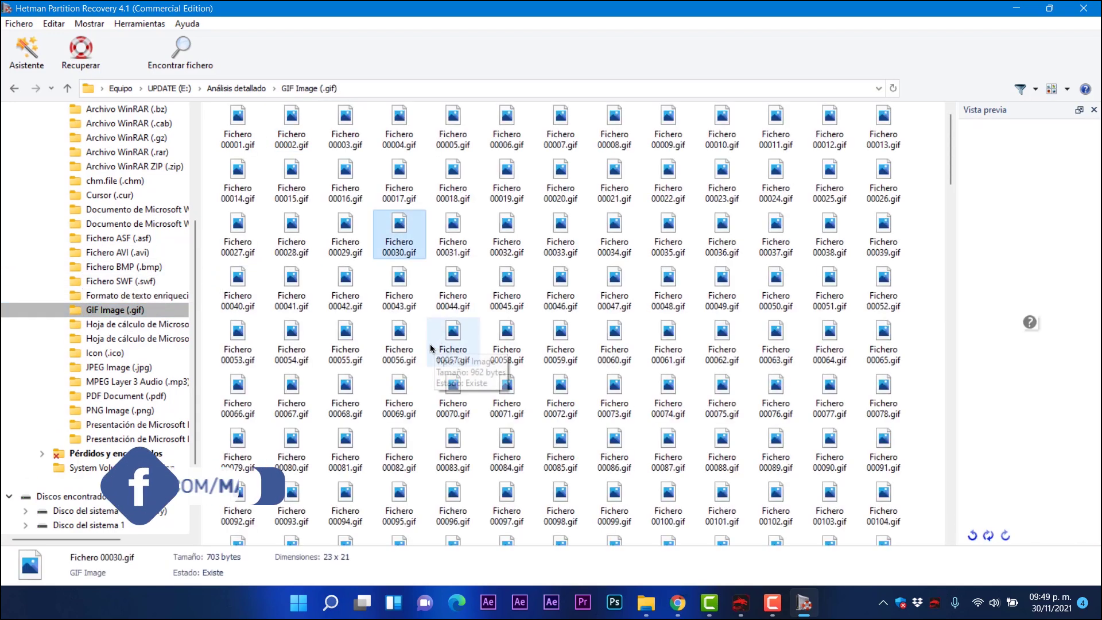
# Look through the JPEG Image (.jpg) folder to its end, previewing images such as Fichero 00043.jpg, 00460.jpg, 00577.jpg and 00691.jpg.
pyautogui.click(119, 367)
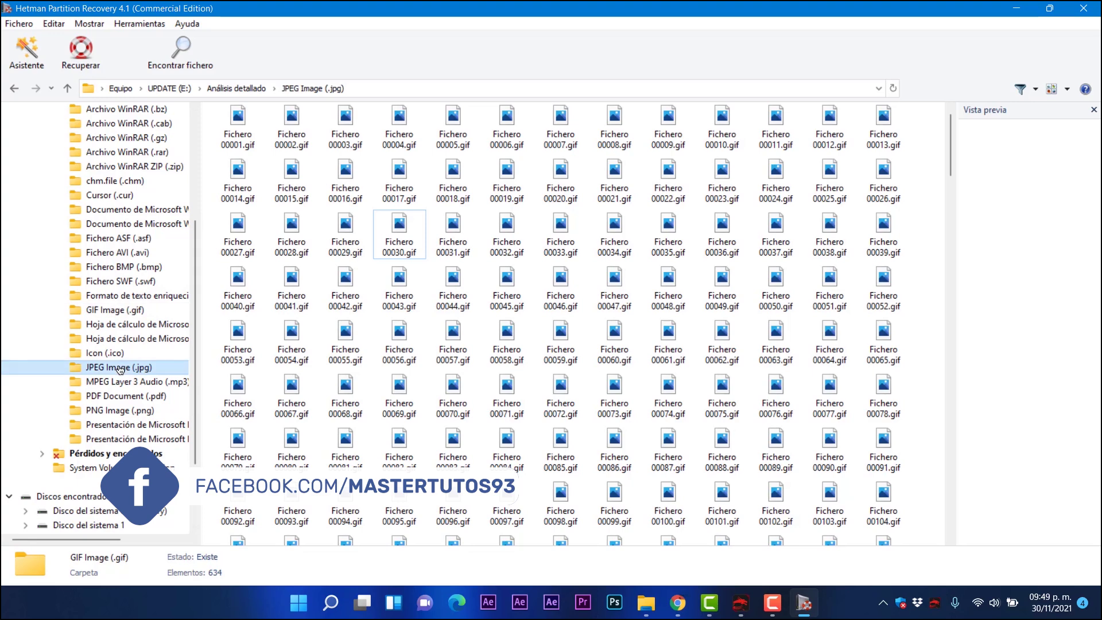
pyautogui.click(353, 174)
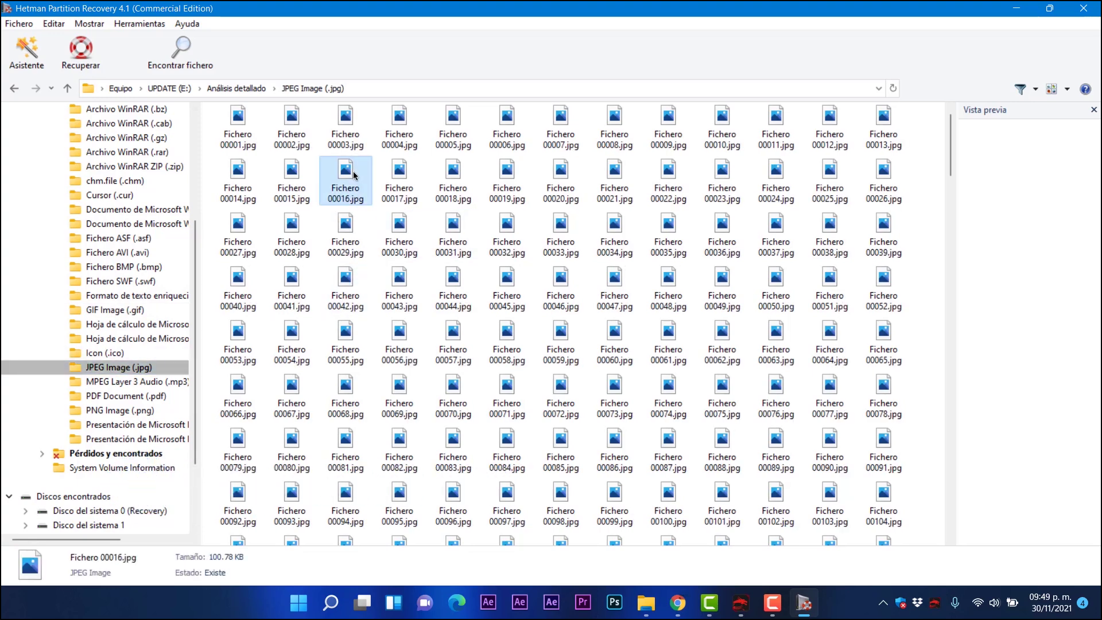
pyautogui.click(399, 282)
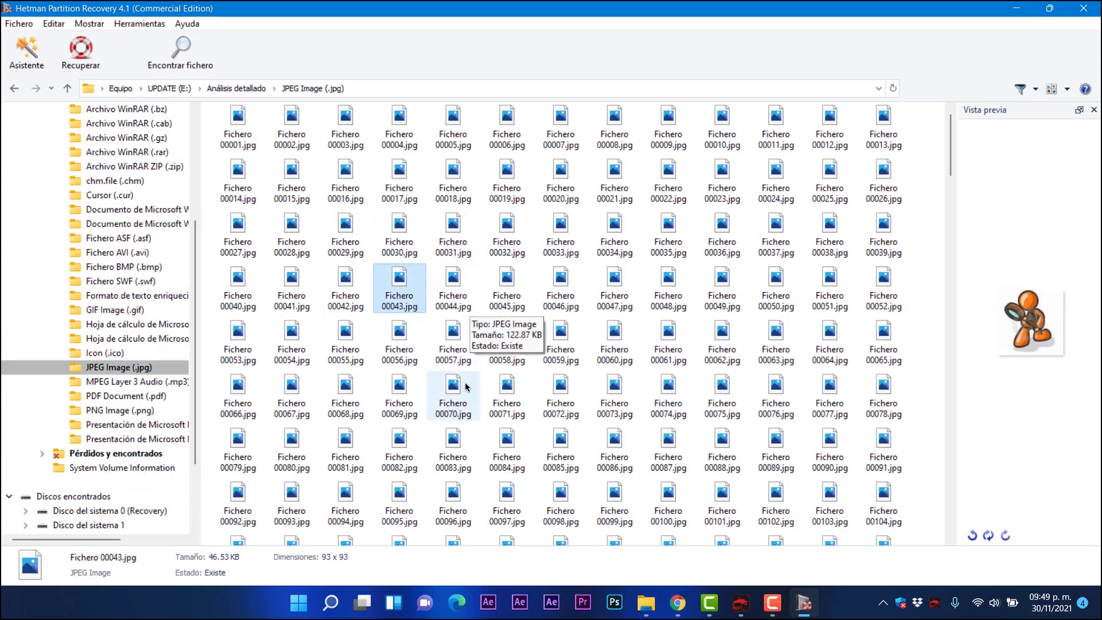
pyautogui.click(505, 392)
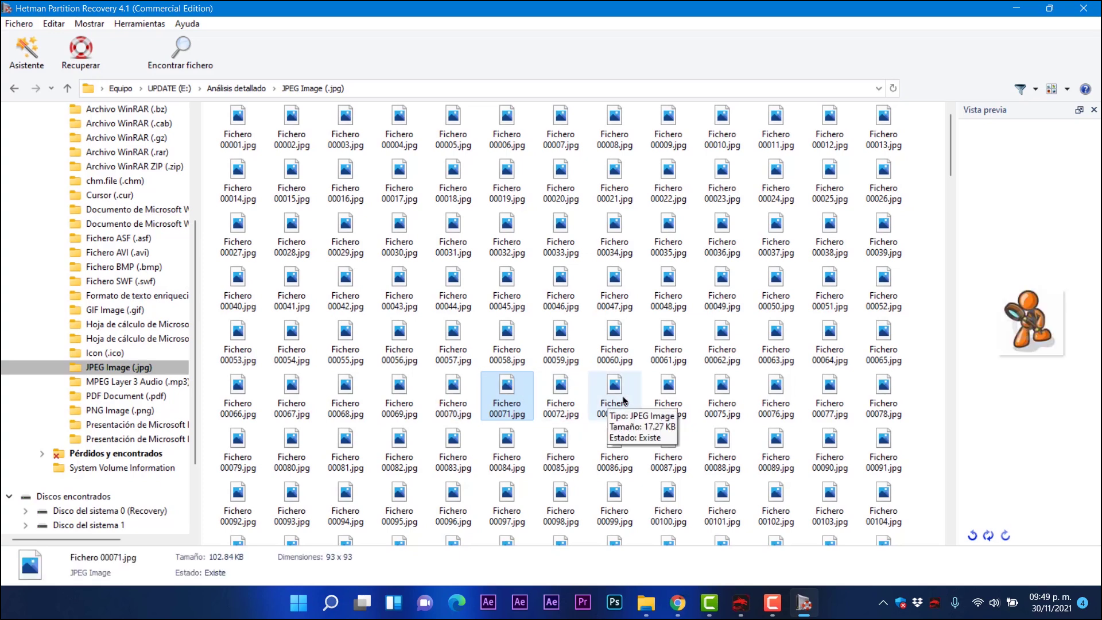
pyautogui.scroll(-6, 624, 400)
pyautogui.click(608, 414)
pyautogui.scroll(-2, 608, 414)
pyautogui.click(608, 414)
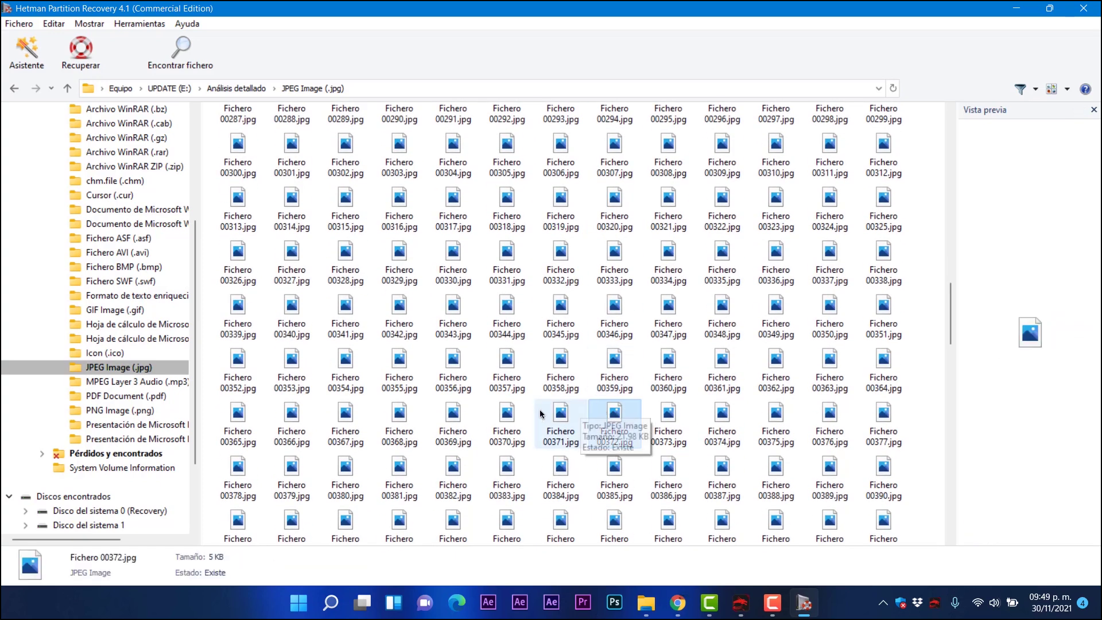
pyautogui.scroll(-2, 453, 428)
pyautogui.click(453, 416)
pyautogui.scroll(-2, 465, 452)
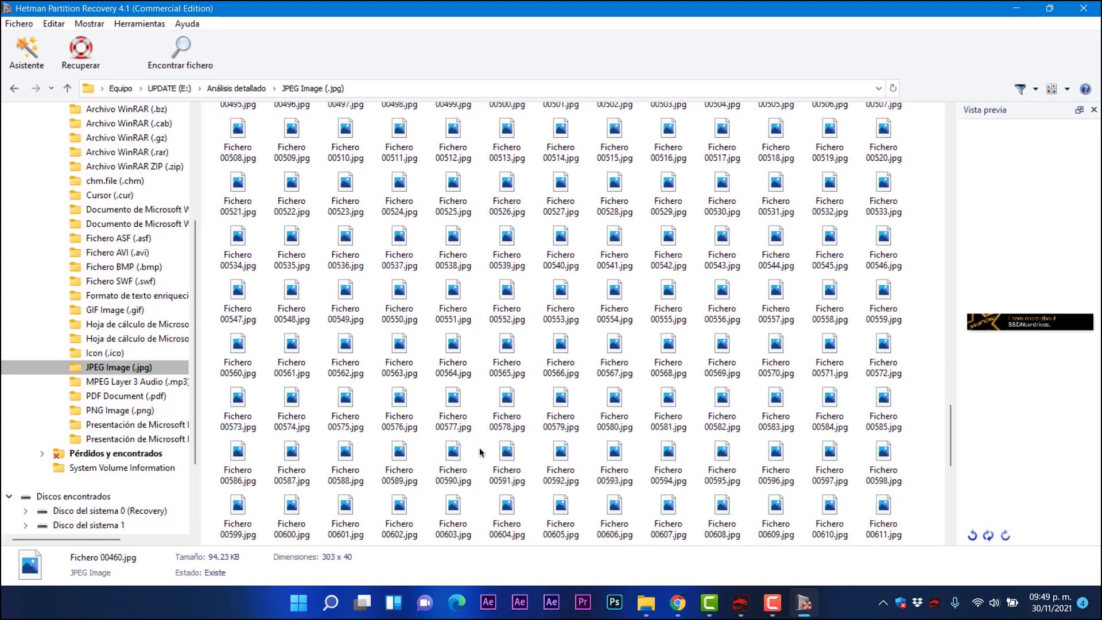
pyautogui.click(469, 439)
pyautogui.scroll(-2, 459, 442)
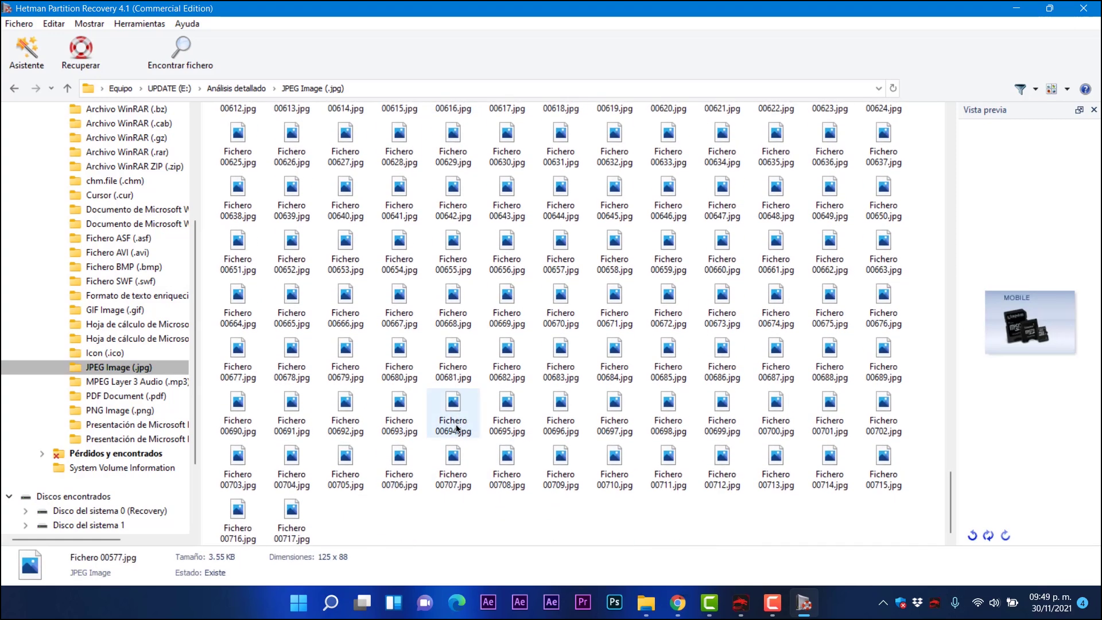
pyautogui.click(291, 412)
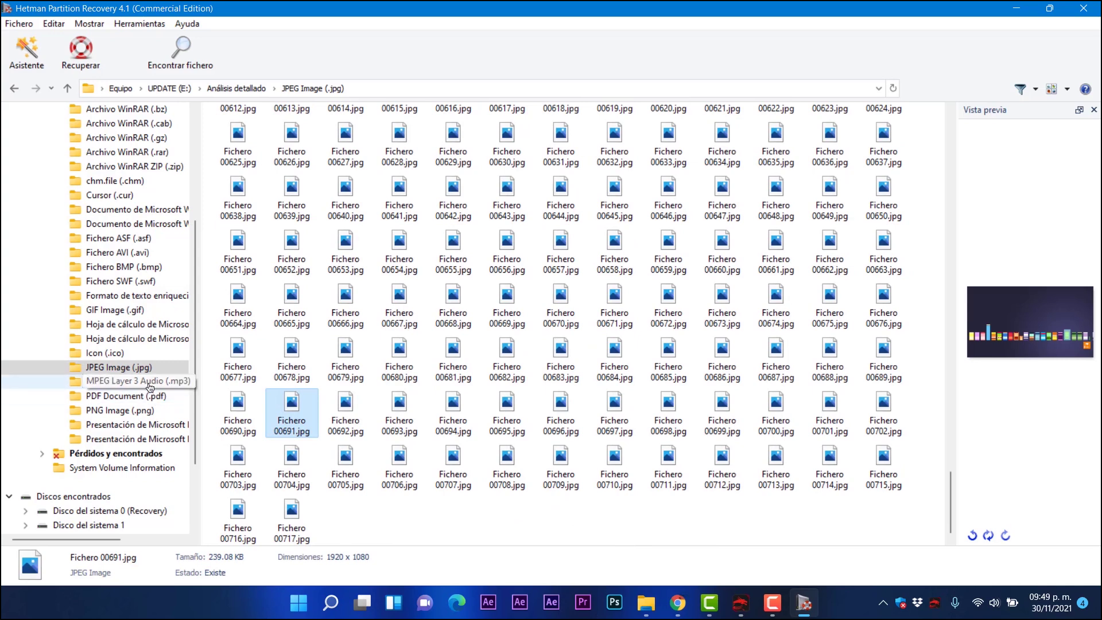
# Open the MPEG Layer 3 Audio (.mp3) folder briefly, and preview several files in PDF Document (.pdf), including Fichero 00043.pdf and 00045.pdf.
pyautogui.click(149, 383)
pyautogui.click(150, 396)
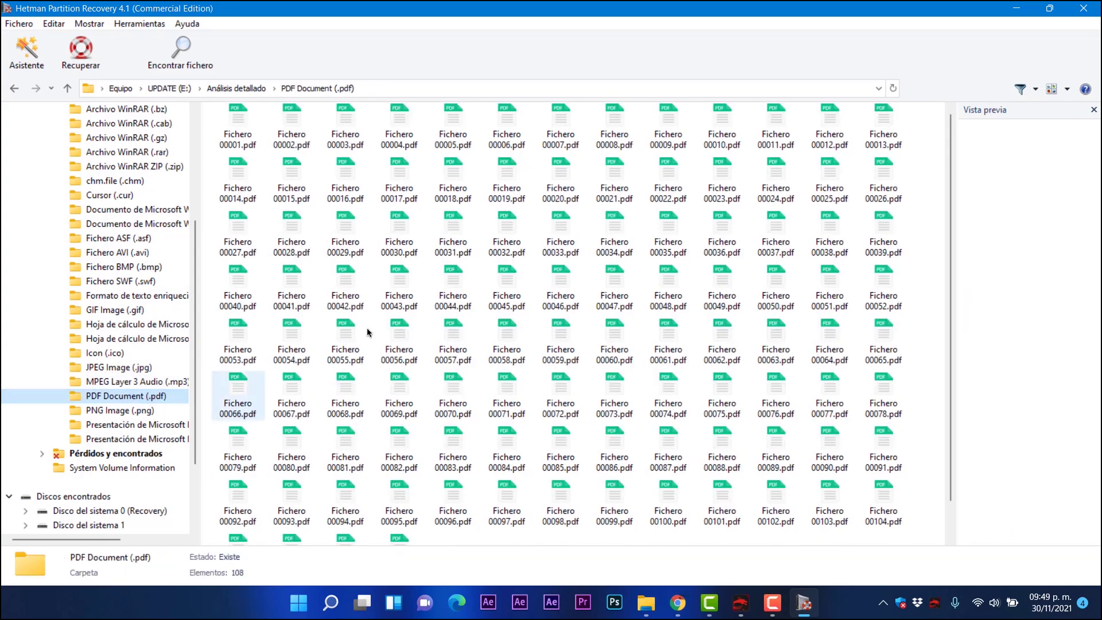
pyautogui.scroll(-1, 447, 298)
pyautogui.click(406, 244)
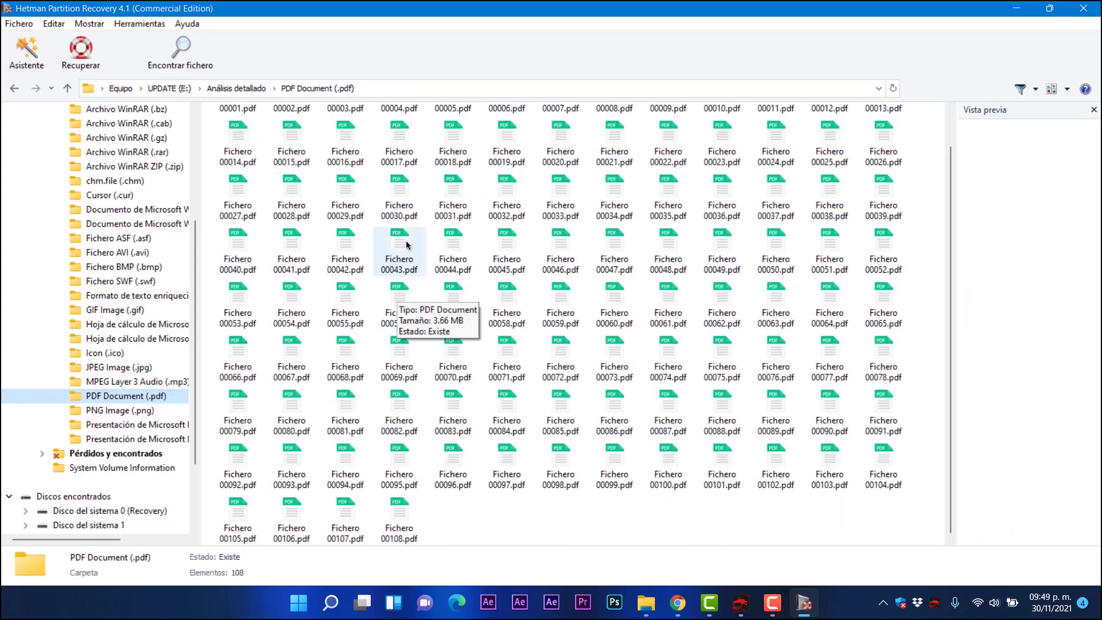
pyautogui.click(505, 252)
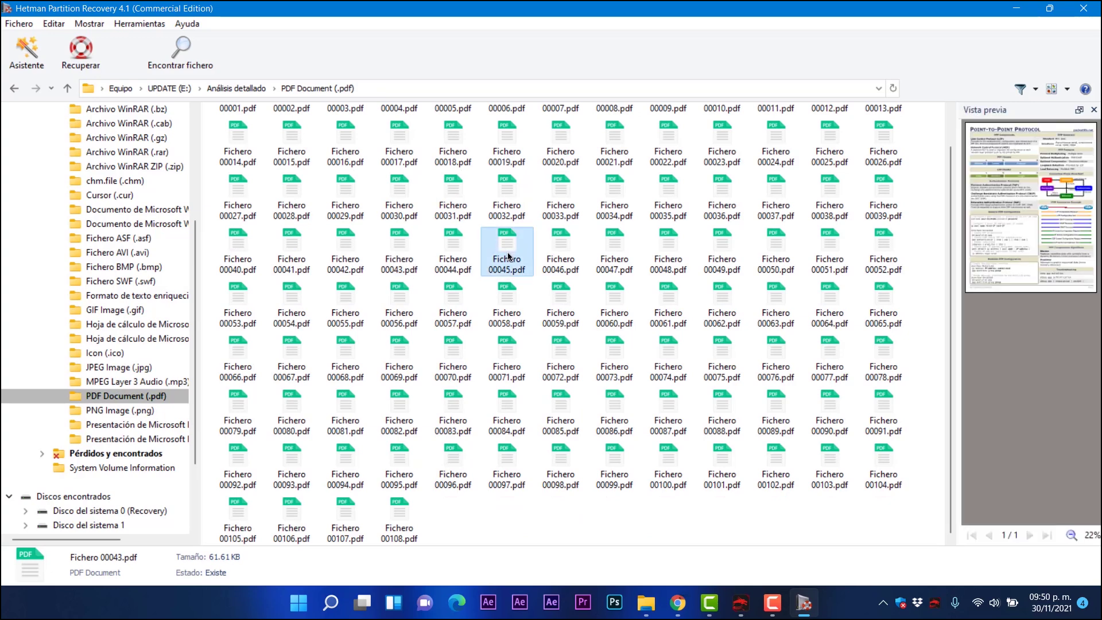
pyautogui.click(507, 363)
# Look through the PNG Image (.png) folder, previewing images throughout the list such as Fichero 00124.png, 00180.png and 00814.png.
pyautogui.click(123, 411)
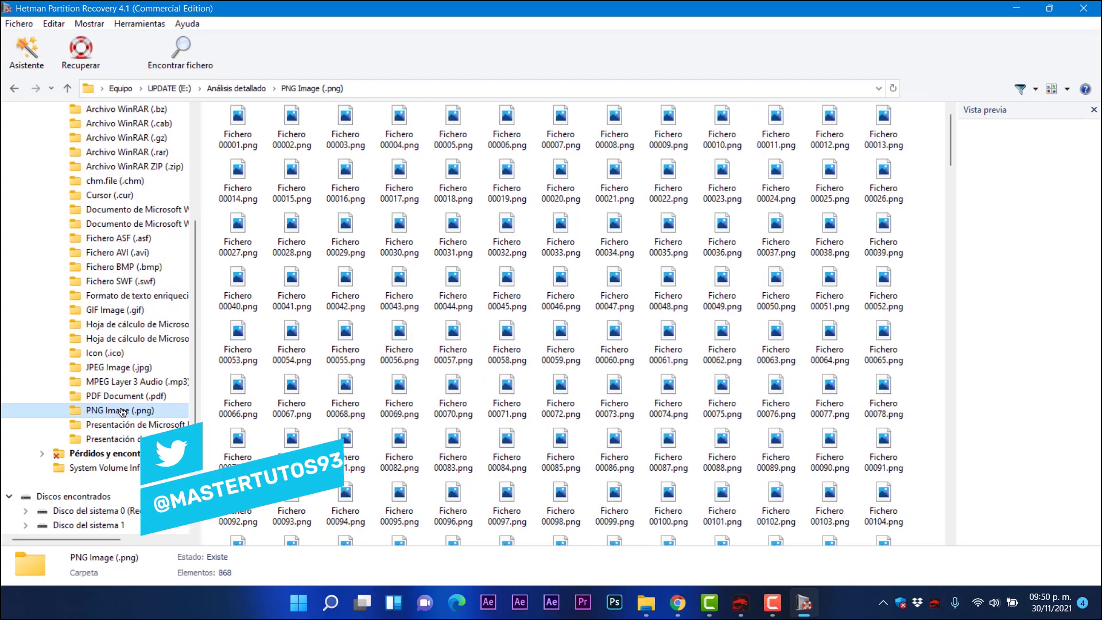
pyautogui.click(356, 292)
pyautogui.click(561, 287)
pyautogui.click(557, 218)
pyautogui.click(454, 123)
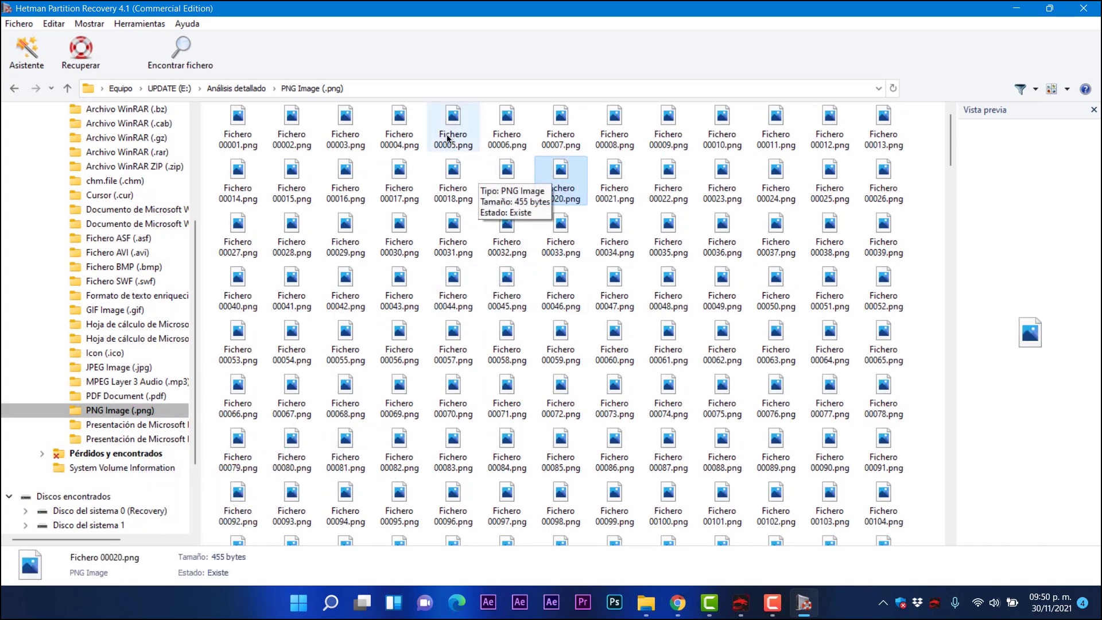
pyautogui.scroll(-3, 554, 380)
pyautogui.click(453, 370)
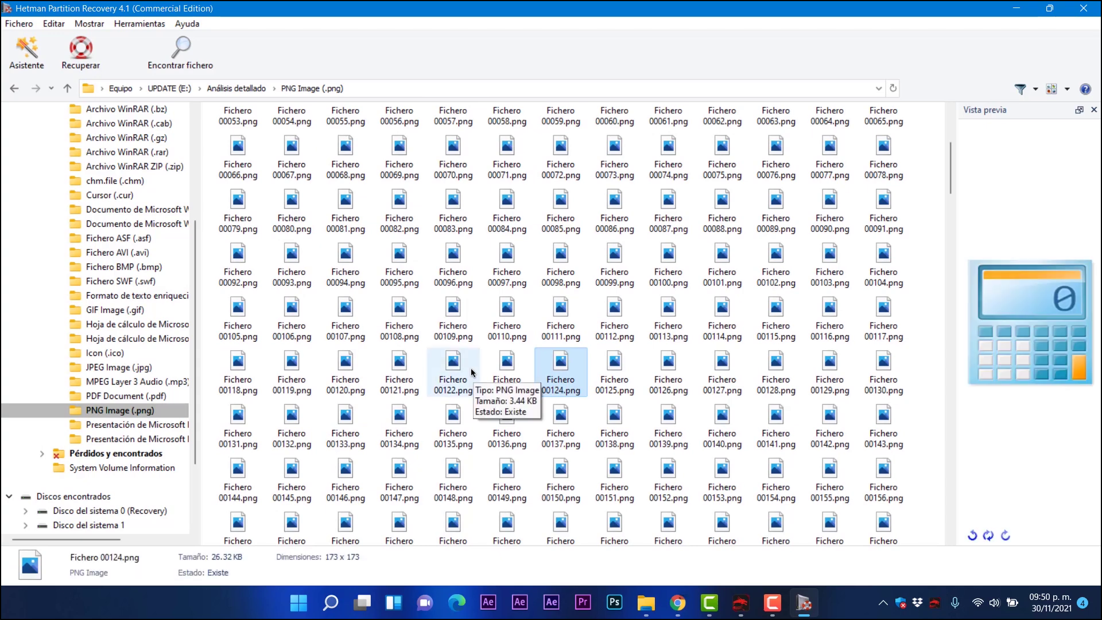
pyautogui.click(345, 372)
pyautogui.click(775, 313)
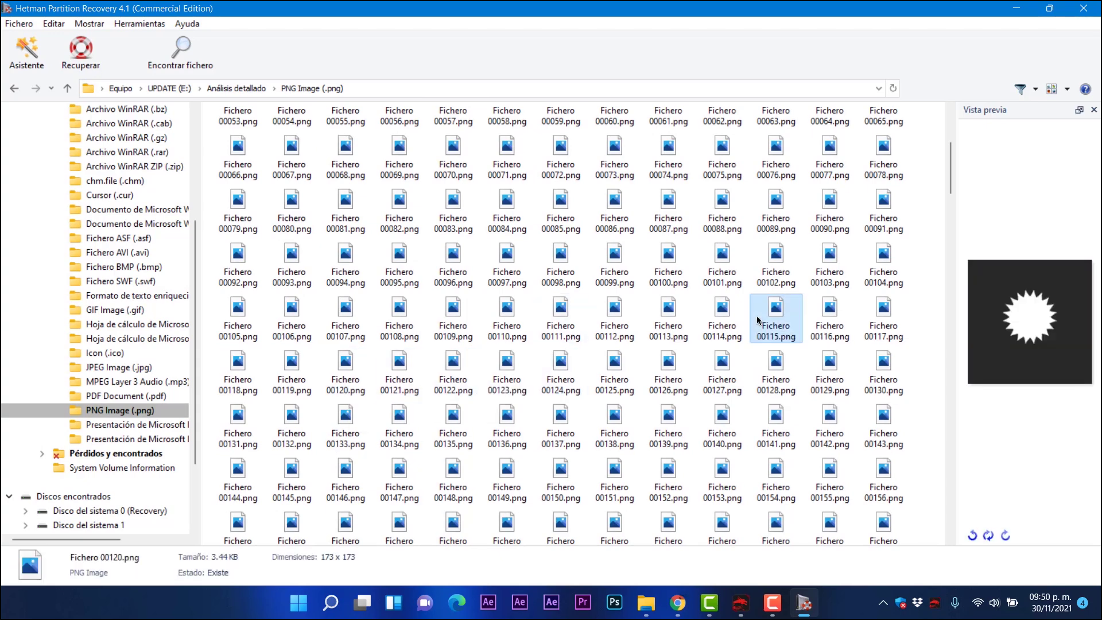
pyautogui.scroll(-4, 769, 332)
pyautogui.click(765, 344)
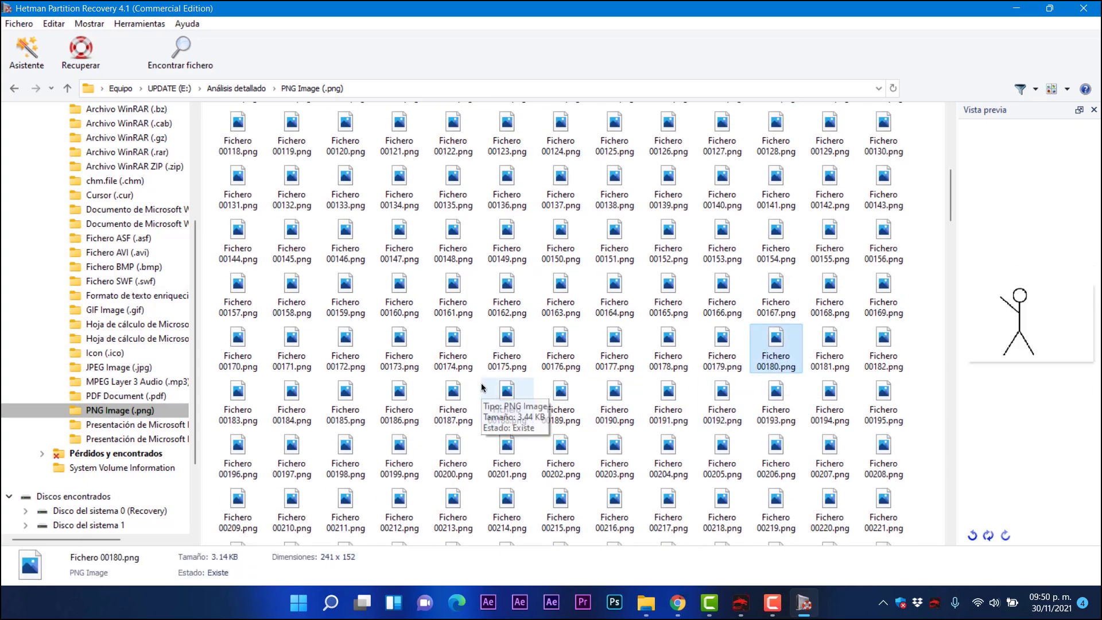
pyautogui.scroll(-10, 505, 356)
pyautogui.click(507, 336)
pyautogui.scroll(-6, 436, 401)
pyautogui.click(560, 401)
pyautogui.scroll(-4, 645, 453)
pyautogui.scroll(-5, 646, 453)
pyautogui.click(614, 416)
pyautogui.scroll(-8, 616, 416)
pyautogui.click(616, 416)
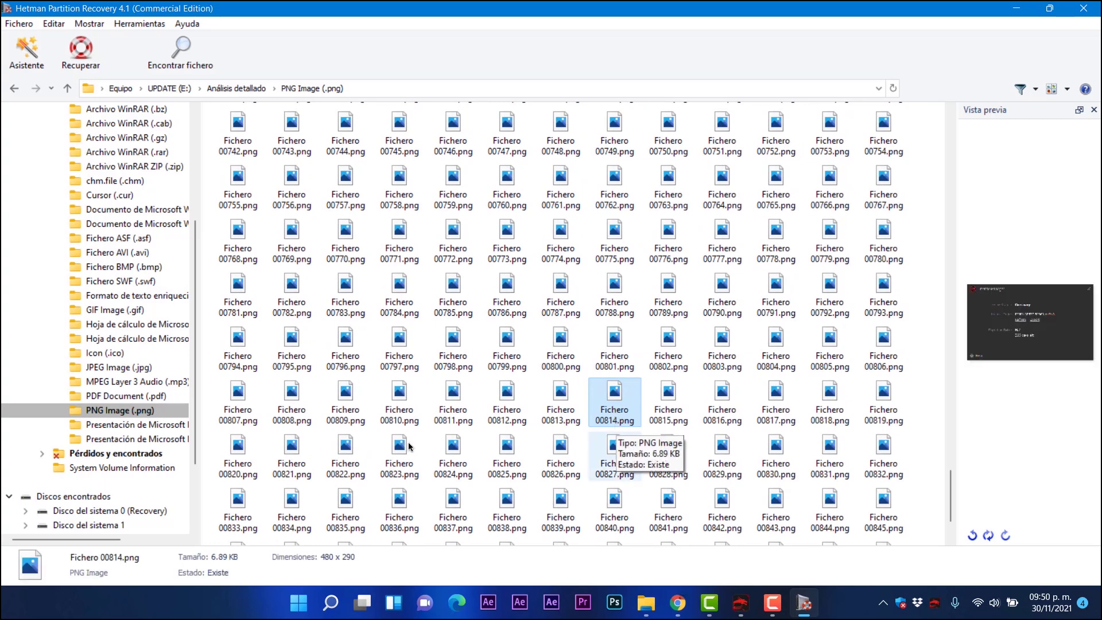
# Look through the Pérdidos y encontrados folder list to its end, opening Carpeta 146792 to view its contents.
pyautogui.scroll(-2, 144, 345)
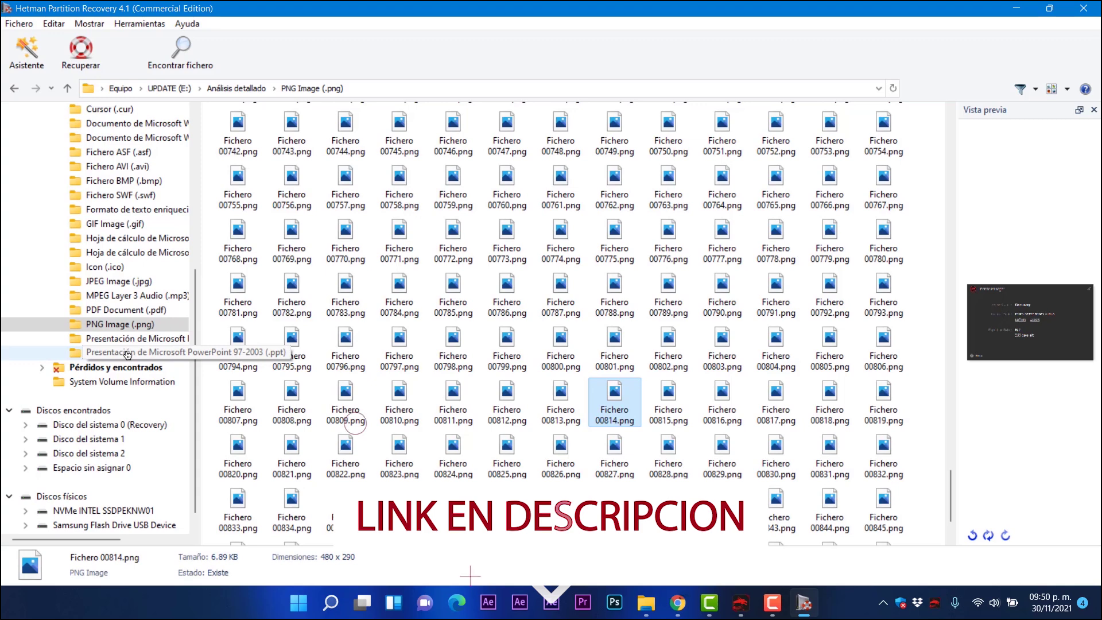
pyautogui.click(133, 367)
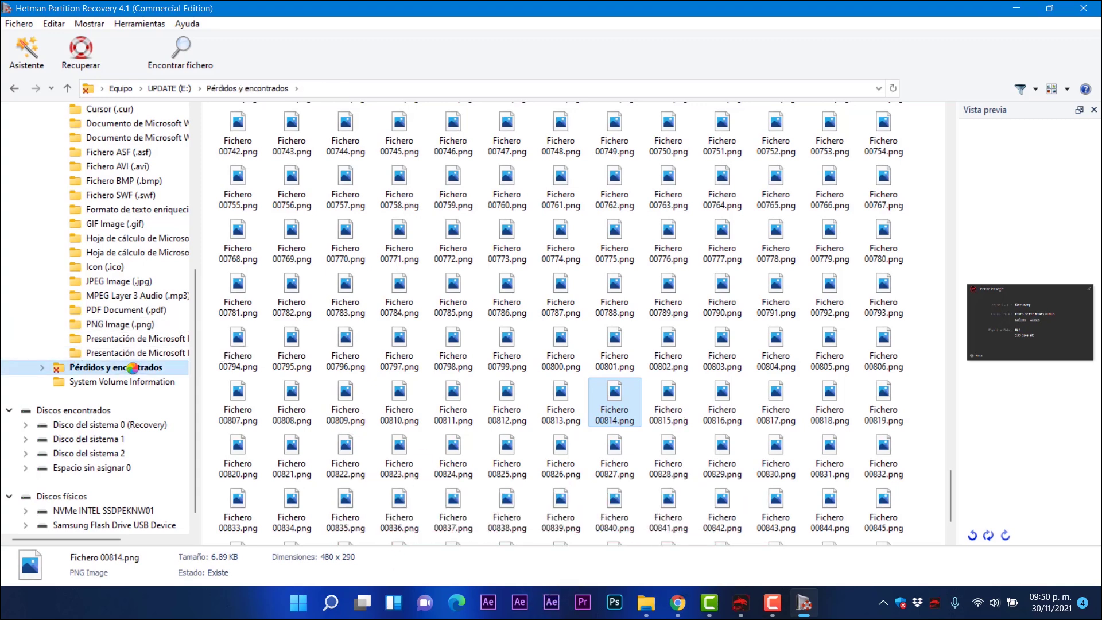
pyautogui.scroll(-5, 453, 286)
pyautogui.scroll(6, 127, 310)
pyautogui.scroll(-15, 127, 310)
pyautogui.click(144, 370)
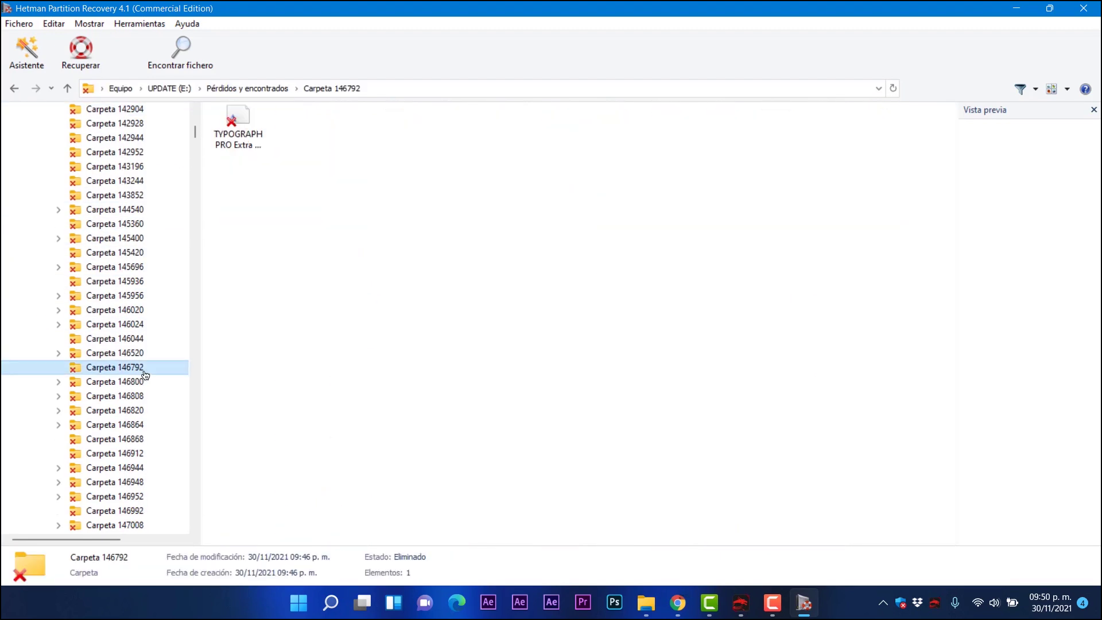
pyautogui.scroll(-10, 140, 369)
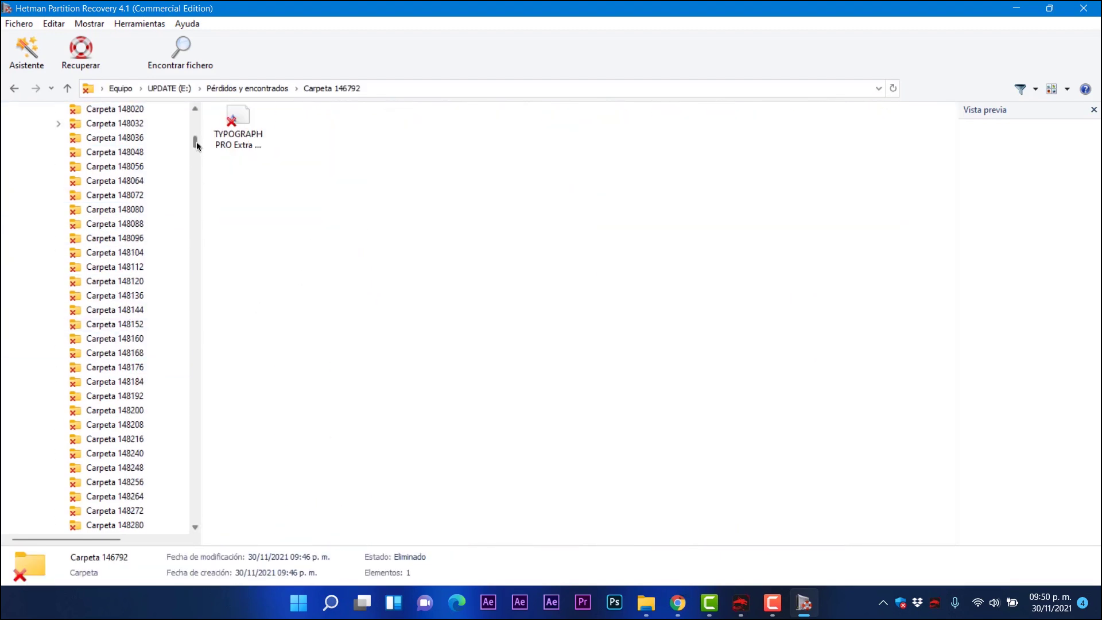
pyautogui.moveTo(195, 141); pyautogui.dragTo(211, 539)
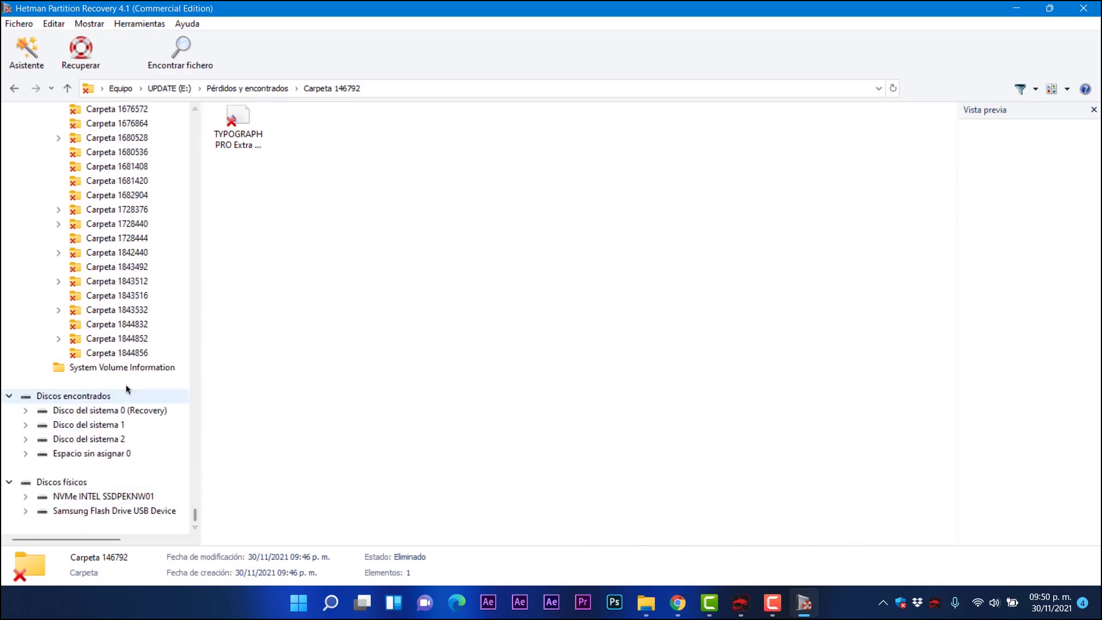
pyautogui.scroll(20, 130, 376)
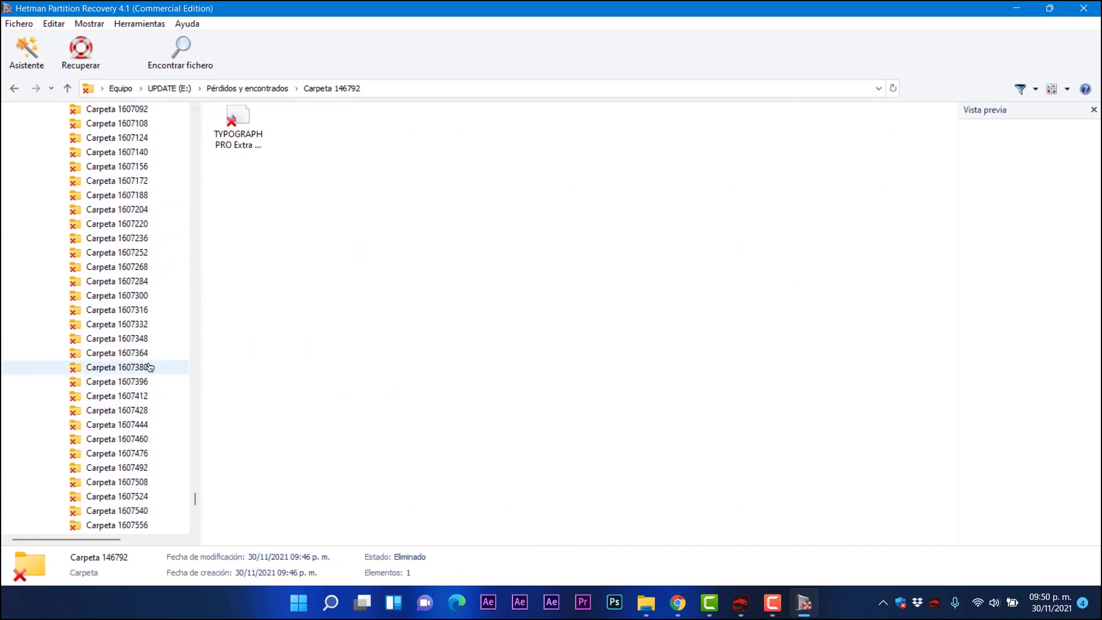
pyautogui.moveTo(194, 498); pyautogui.dragTo(224, 106)
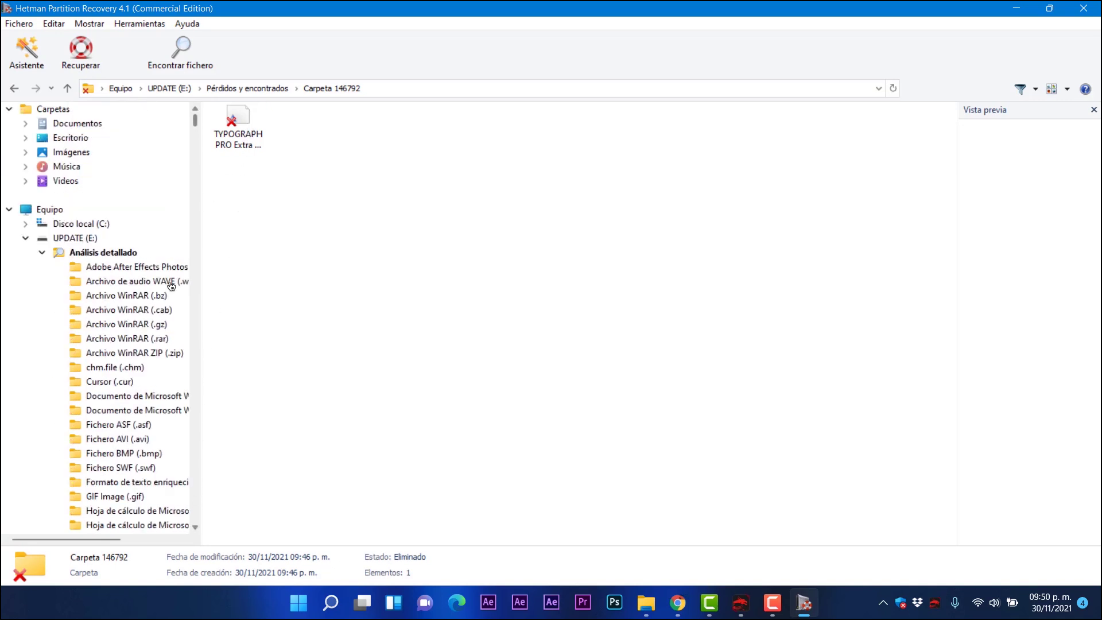
# Open Análisis detallado, check the JPEG Image (.jpg) folder and return to the overview of file-type folders.
pyautogui.click(104, 256)
pyautogui.scroll(-5, 113, 373)
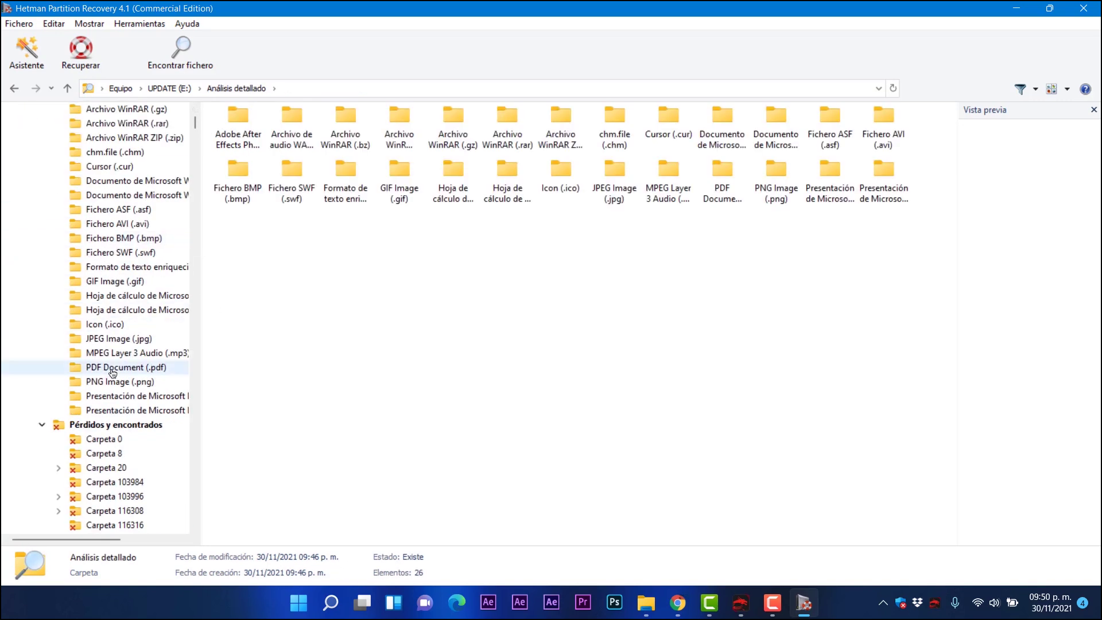
pyautogui.click(120, 341)
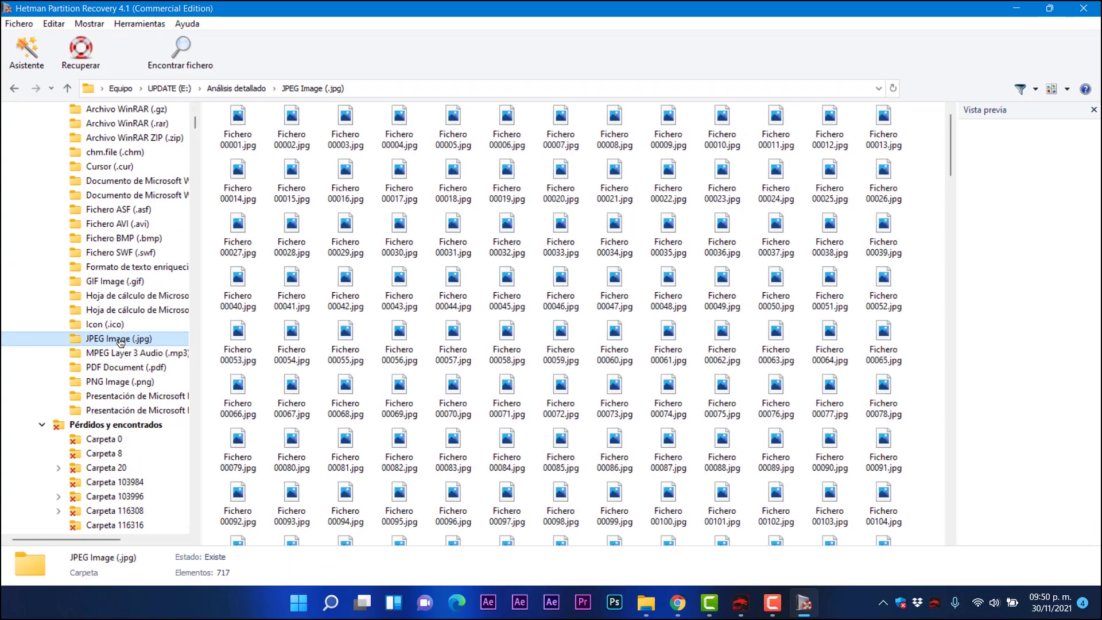
pyautogui.scroll(4, 111, 352)
pyautogui.click(87, 212)
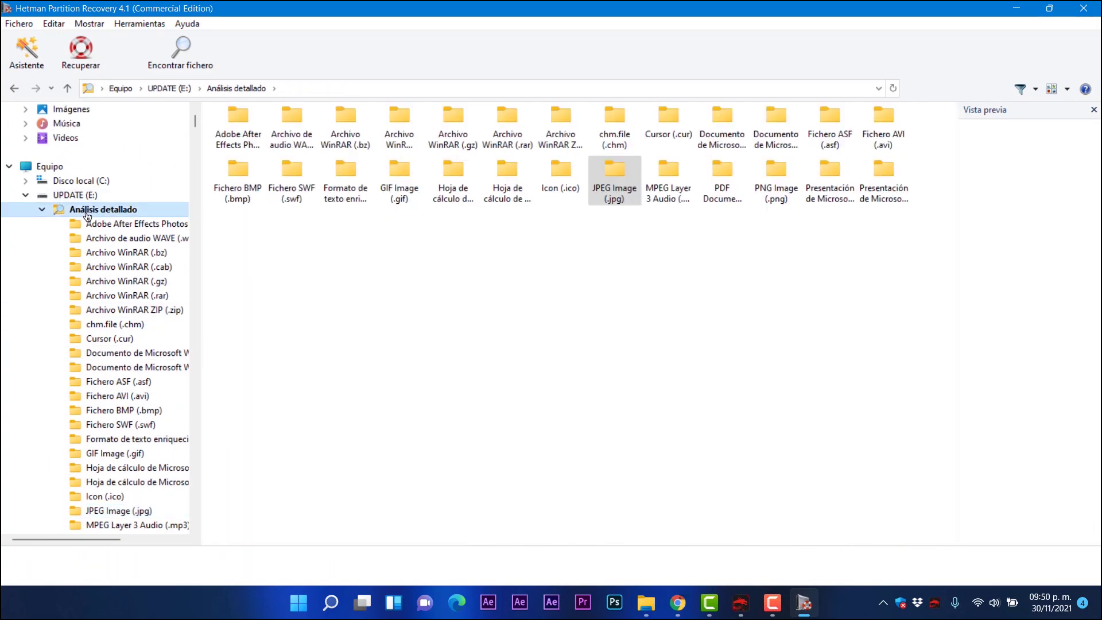
# Recover the JPEG Image (.jpg) folder to the hard disk in C:\Ficheros restaurados\, and finish the recovery wizard.
pyautogui.click(618, 174)
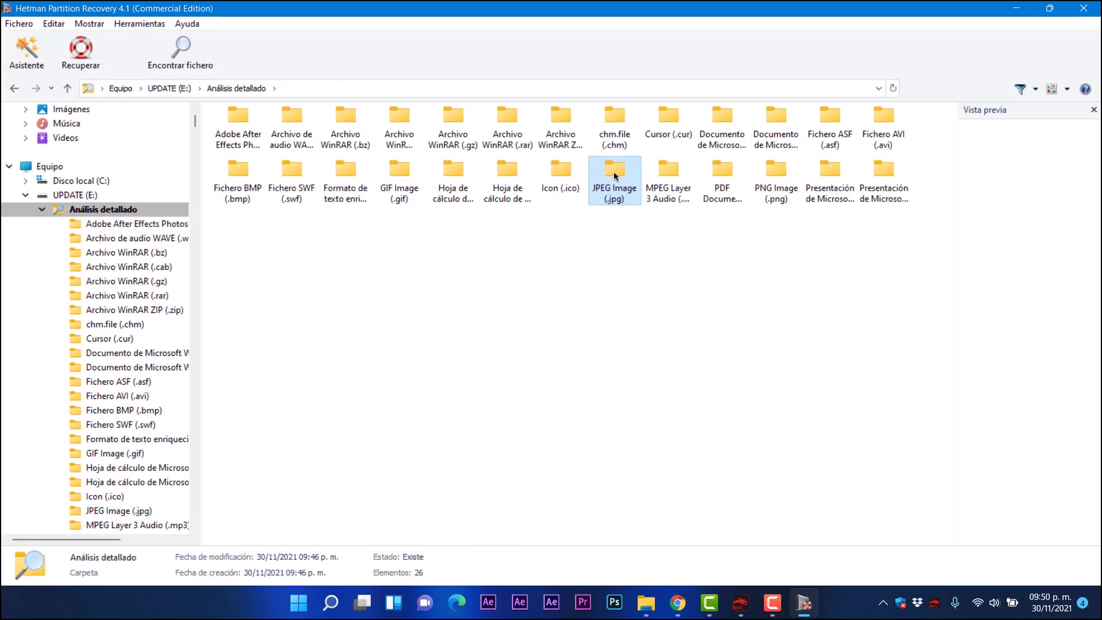
pyautogui.rightClick(614, 173)
pyautogui.click(657, 204)
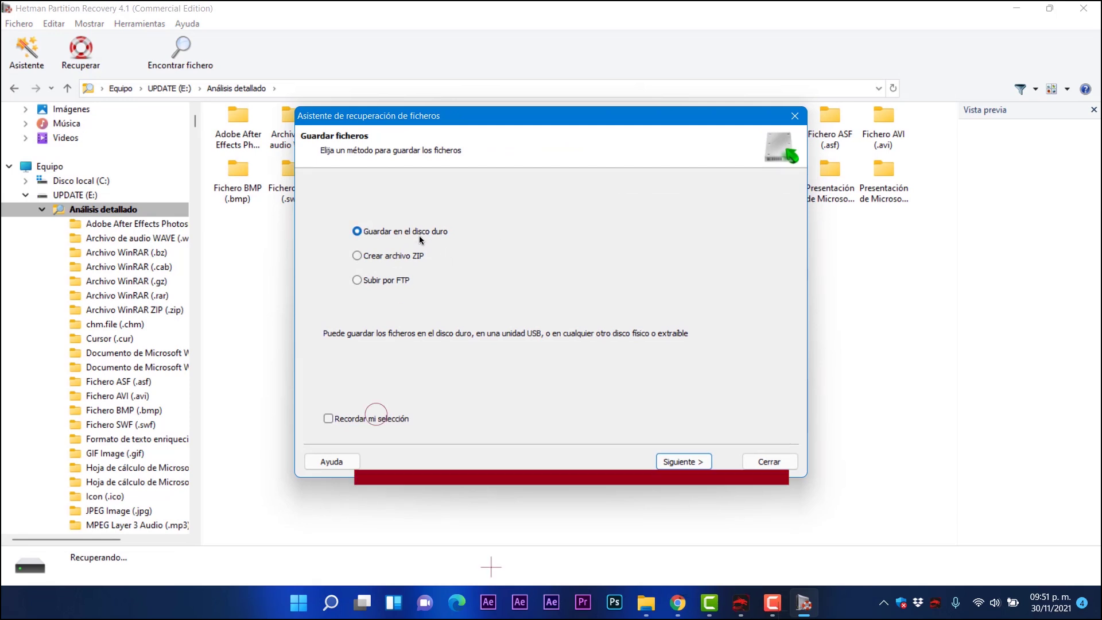
pyautogui.click(681, 462)
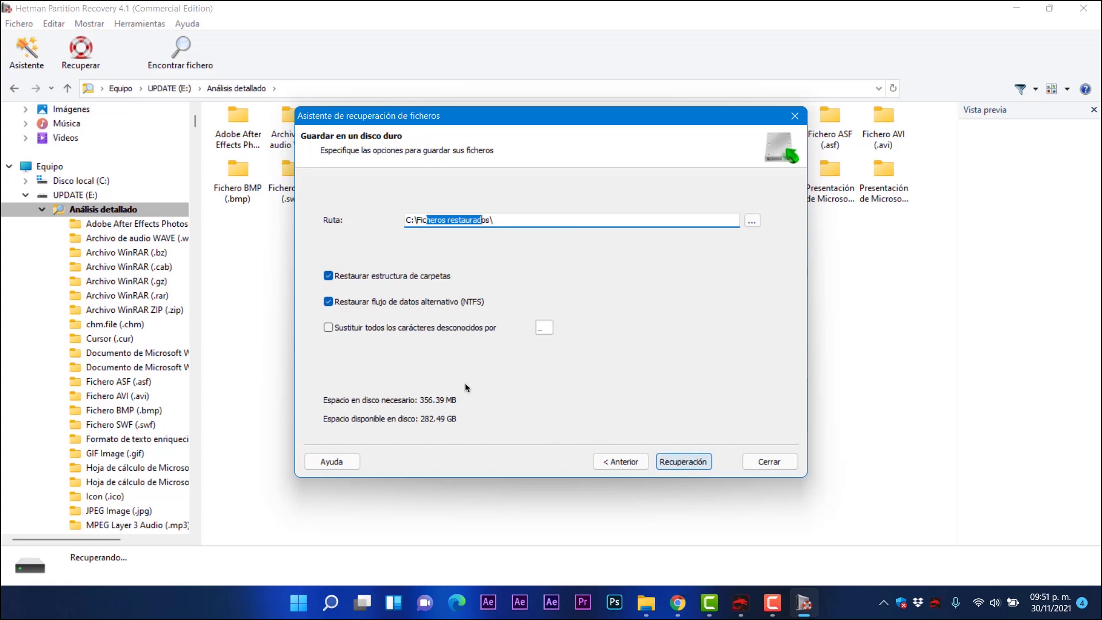
pyautogui.click(692, 463)
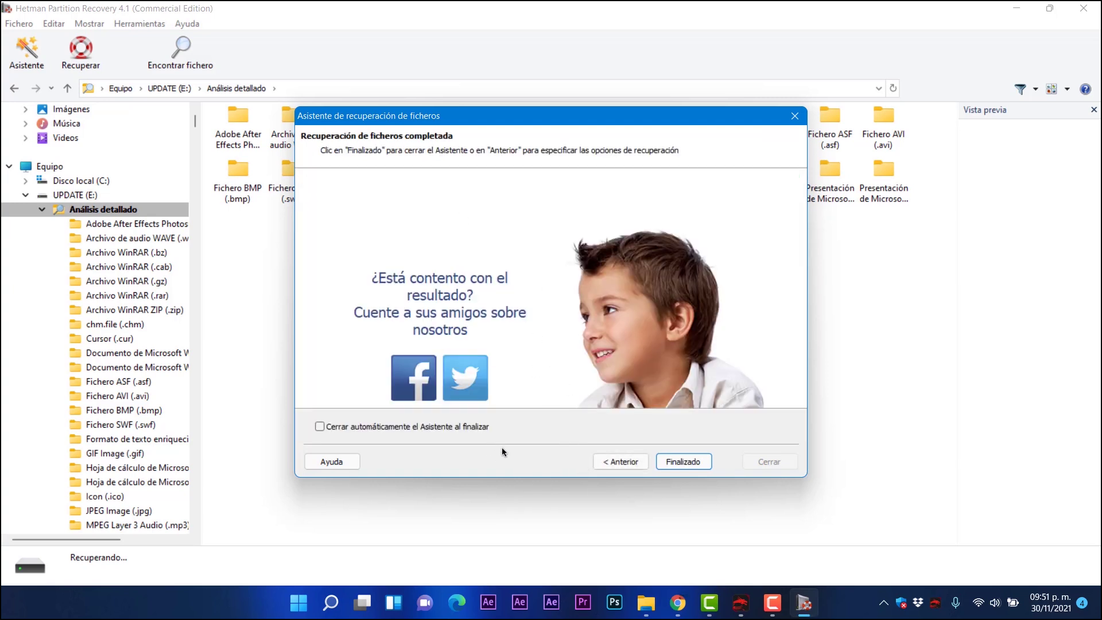
pyautogui.click(676, 463)
# Switch to File Explorer and open the recovered JPEG Image (.jpg) folder in C:\Ficheros restaurados.
pyautogui.moveTo(653, 598)
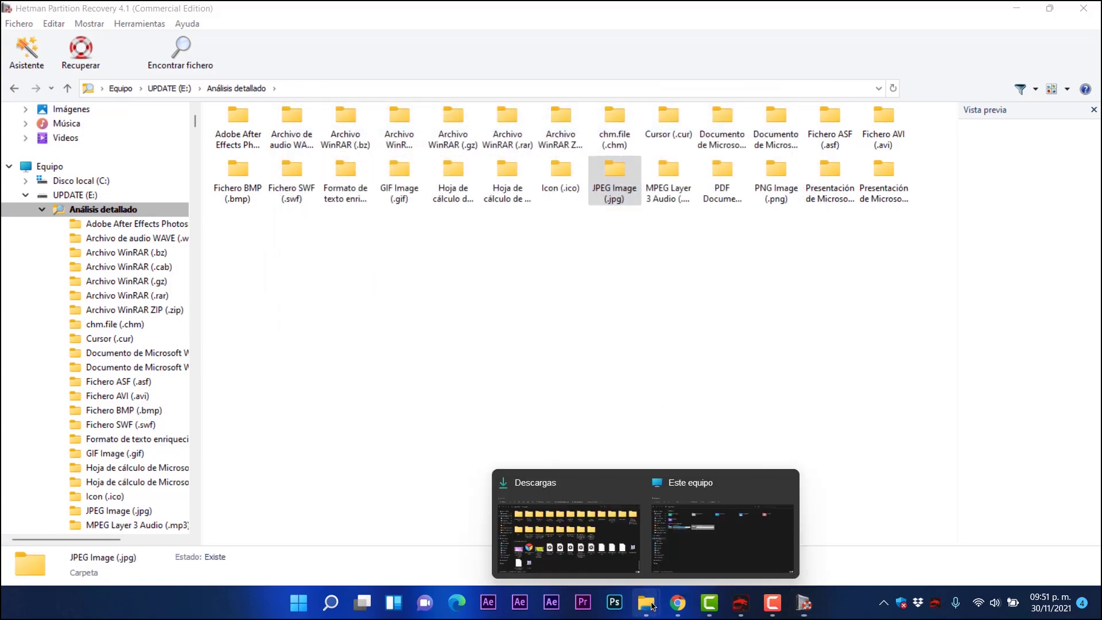
pyautogui.click(568, 520)
pyautogui.click(56, 320)
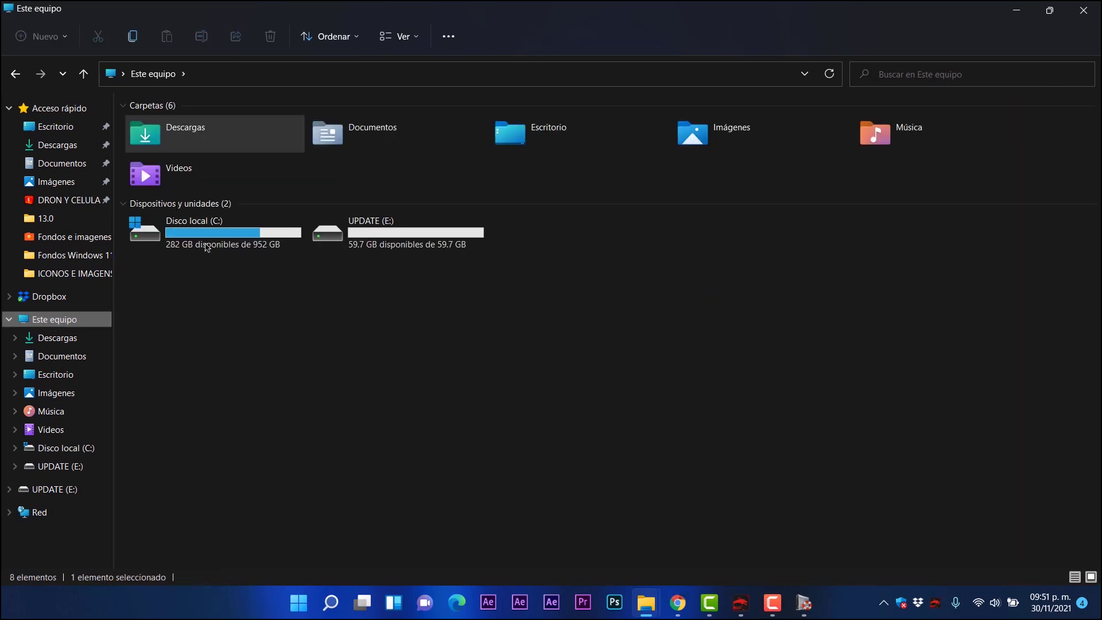
pyautogui.doubleClick(207, 247)
pyautogui.click(208, 244)
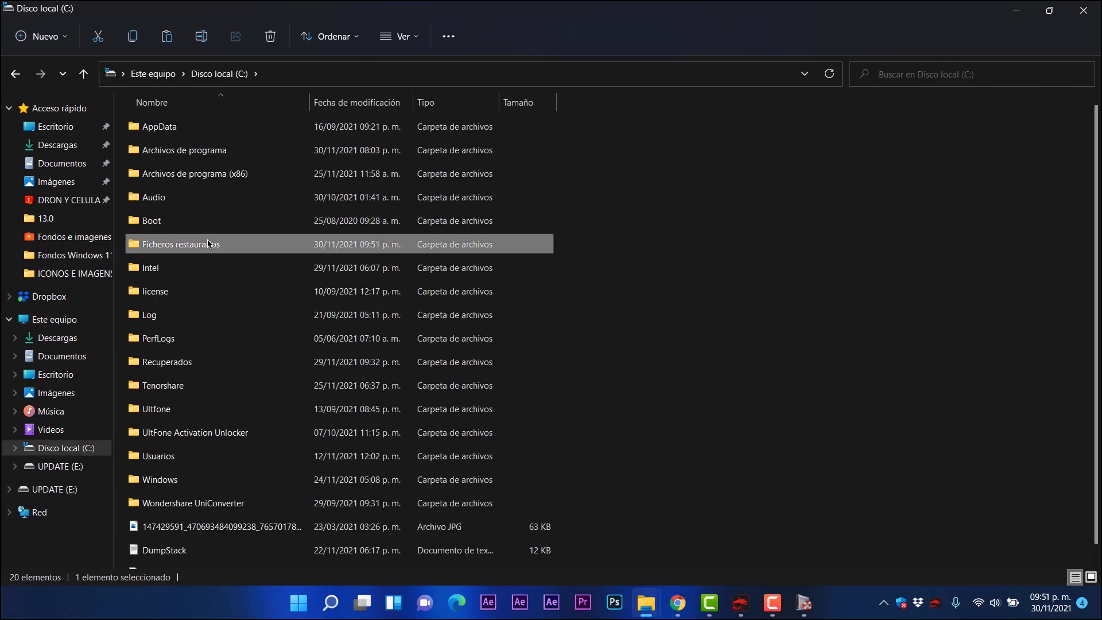
pyautogui.doubleClick(209, 244)
pyautogui.doubleClick(172, 123)
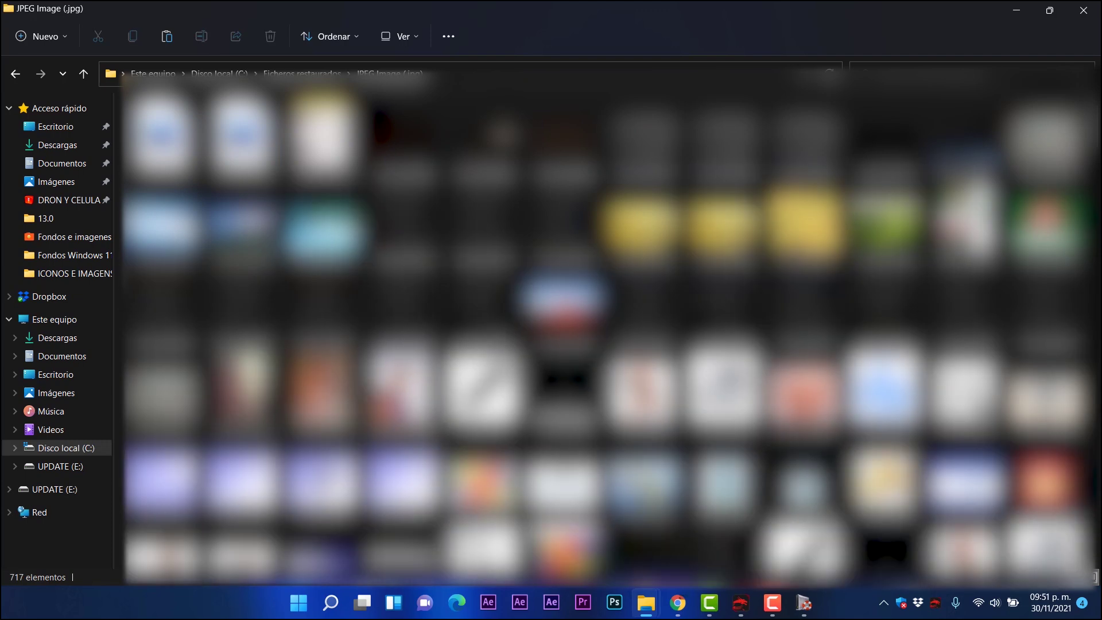
# Look through the recovered JPEG images and return to Hetman Partition Recovery.
pyautogui.click(318, 396)
pyautogui.scroll(-5, 608, 321)
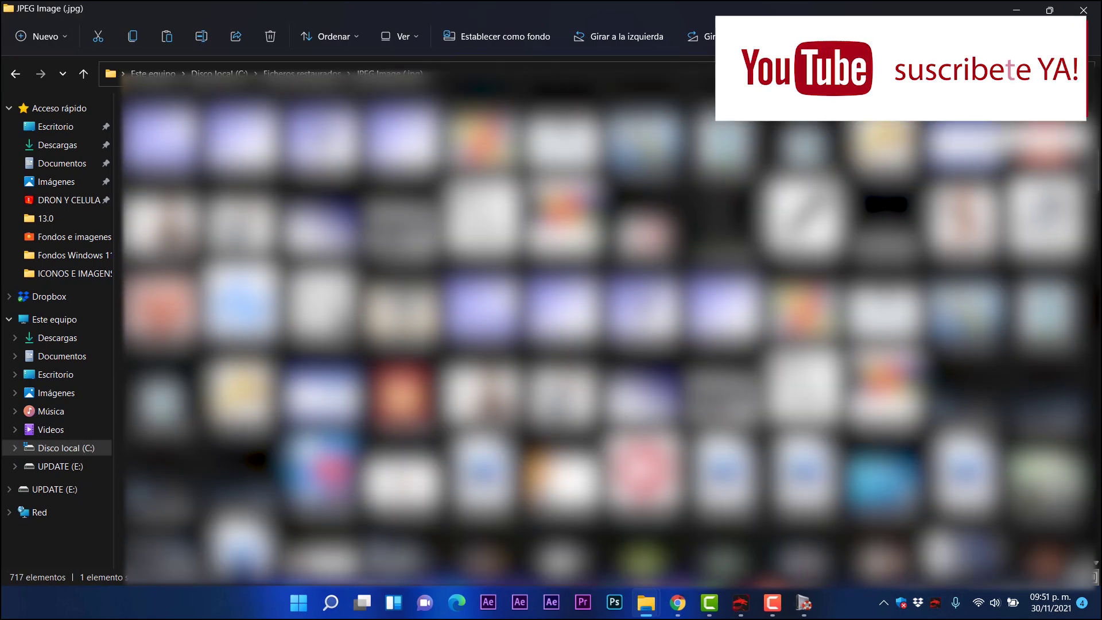
pyautogui.scroll(10, 1047, 128)
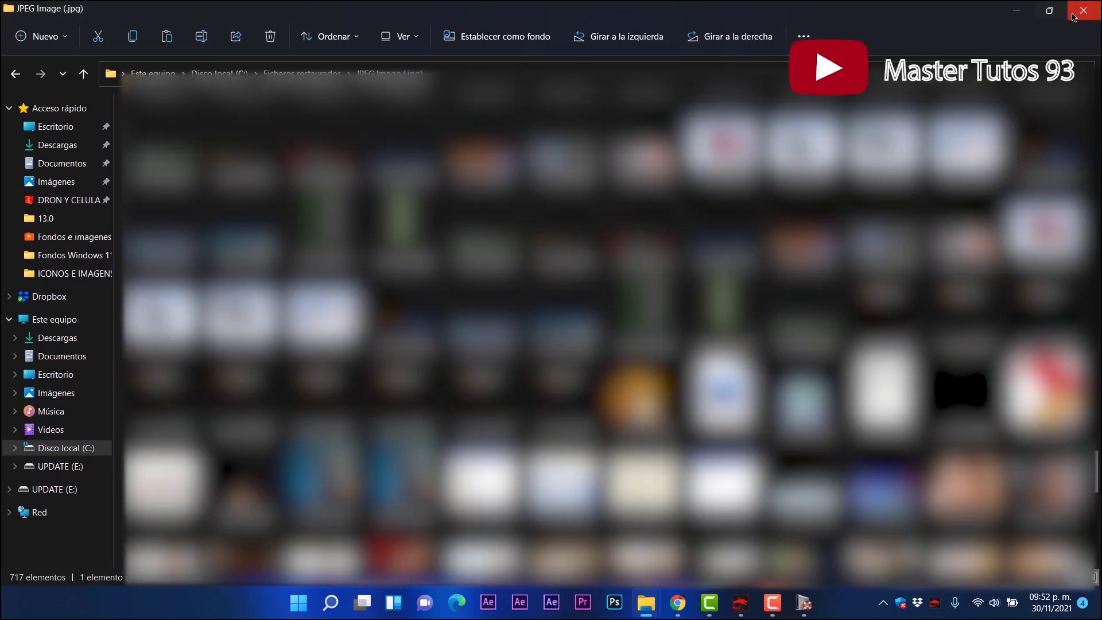
pyautogui.click(1067, 16)
pyautogui.click(1016, 8)
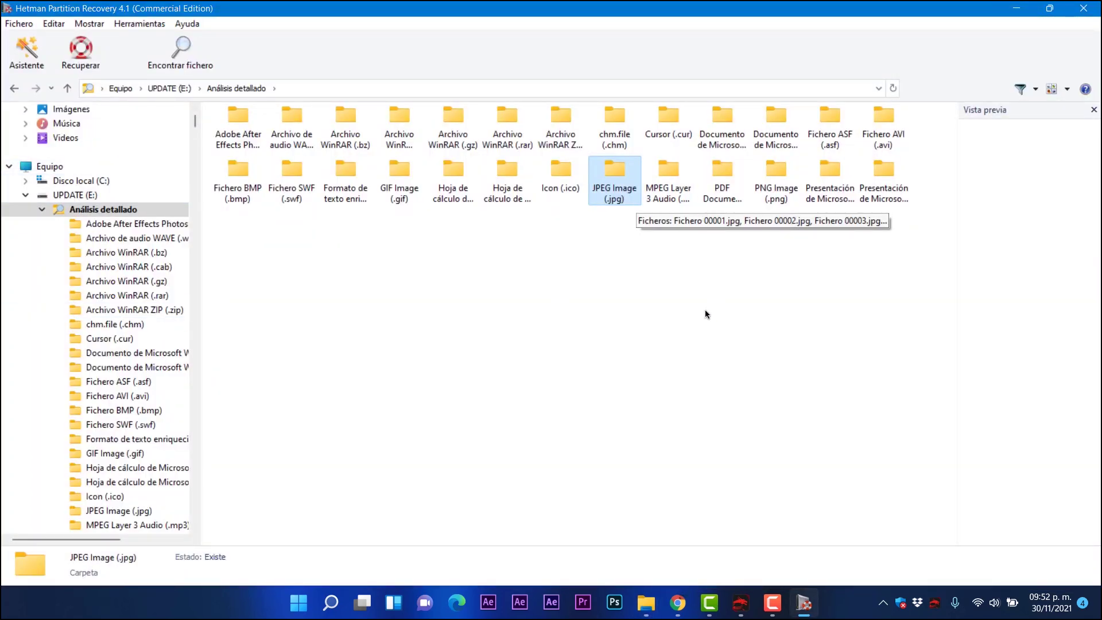
# Recover the PNG Image (.png) folder from Análisis detallado to the hard disk in C:\Ficheros restaurados.
pyautogui.rightClick(769, 185)
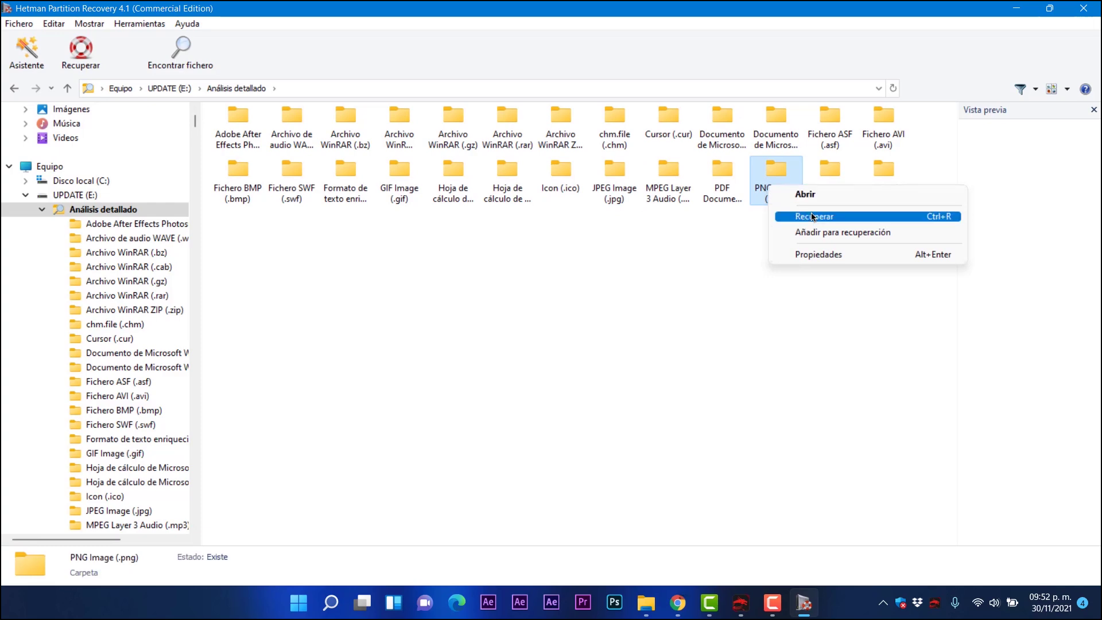
pyautogui.click(812, 217)
pyautogui.click(681, 461)
pyautogui.click(677, 463)
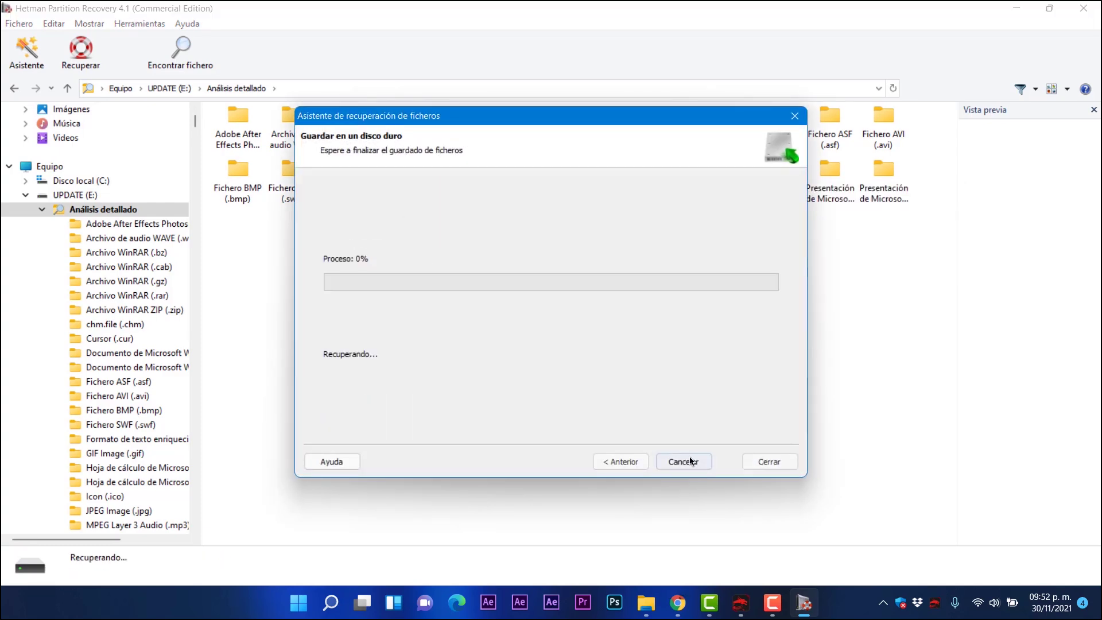
pyautogui.moveTo(565, 124); pyautogui.dragTo(584, 133)
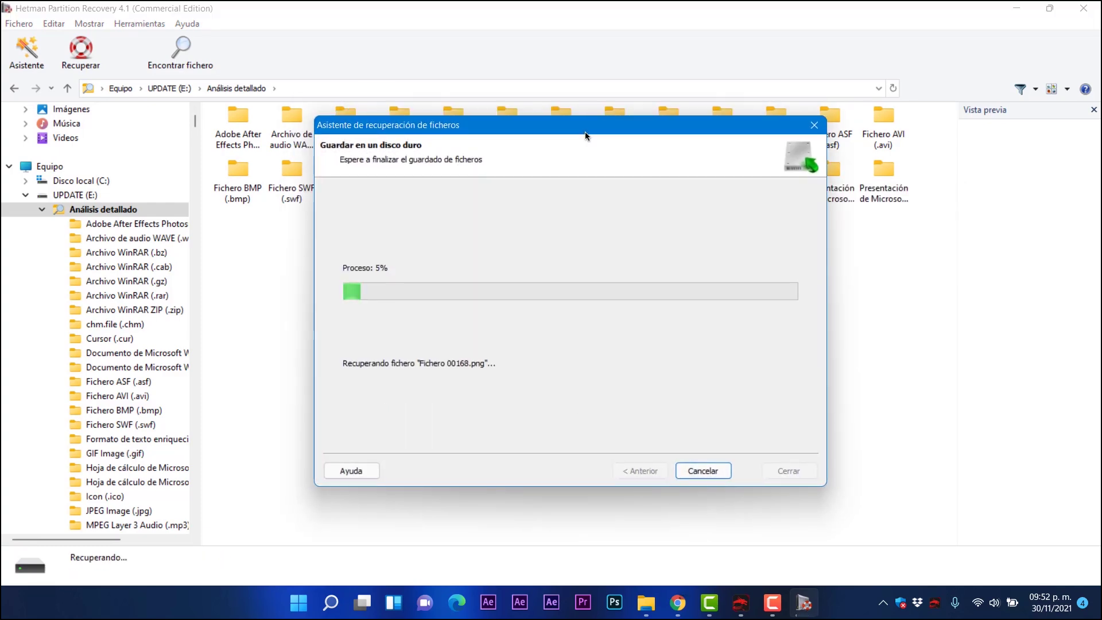
pyautogui.moveTo(490, 126); pyautogui.dragTo(589, 220)
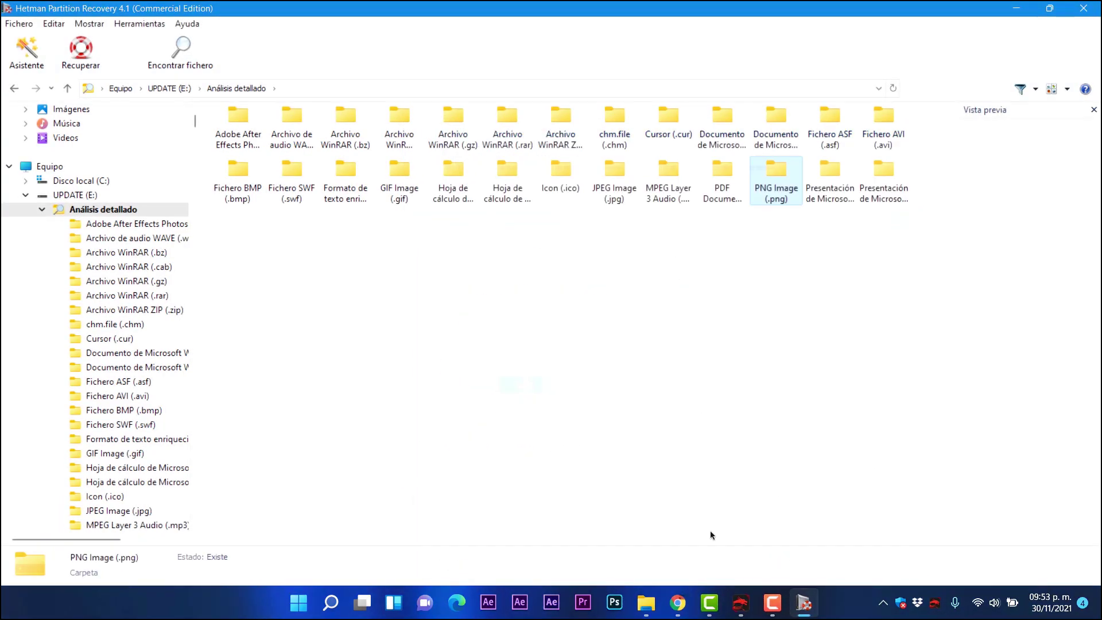
# Switch to File Explorer, look through the recovered PNG Image (.png) folder in Ficheros restaurados, and return to Hetman Partition Recovery.
pyautogui.moveTo(646, 603)
pyautogui.click(579, 554)
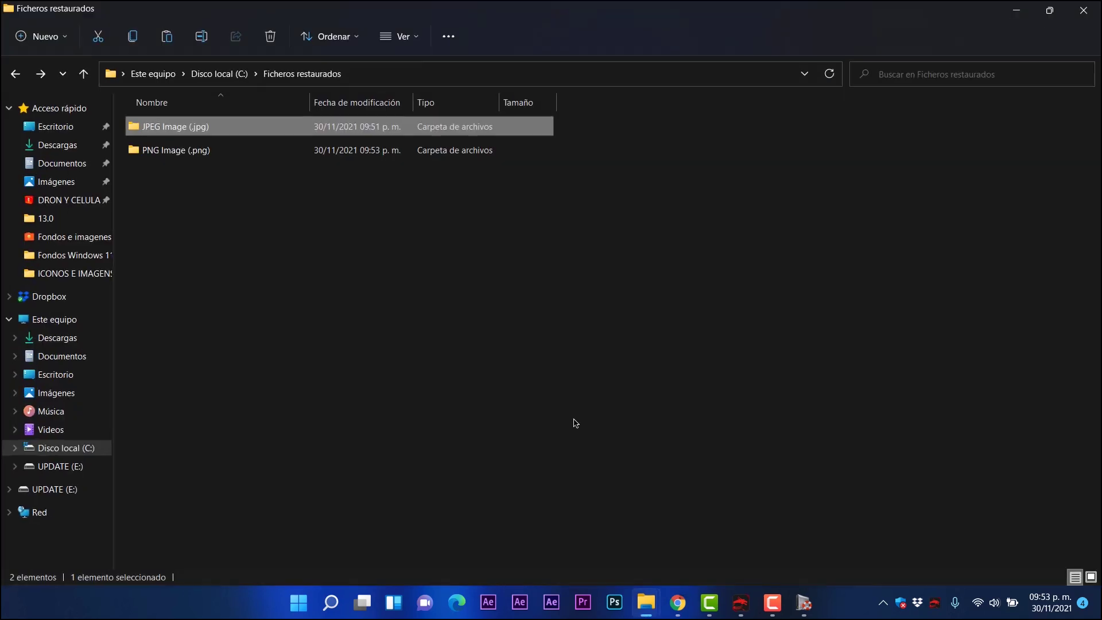
pyautogui.doubleClick(196, 150)
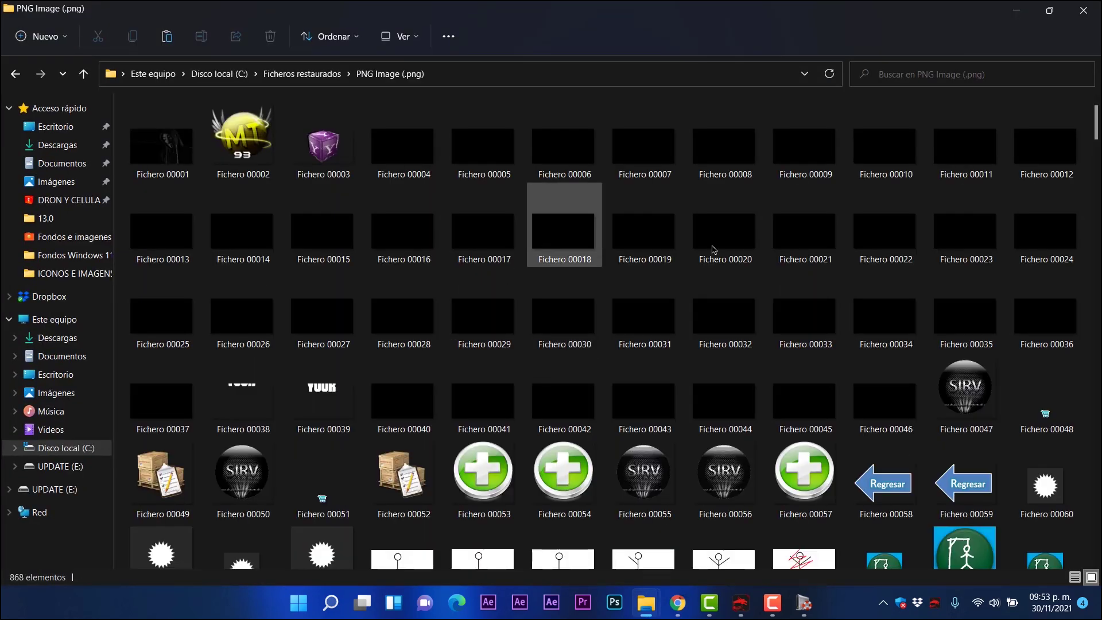
pyautogui.scroll(-15, 850, 313)
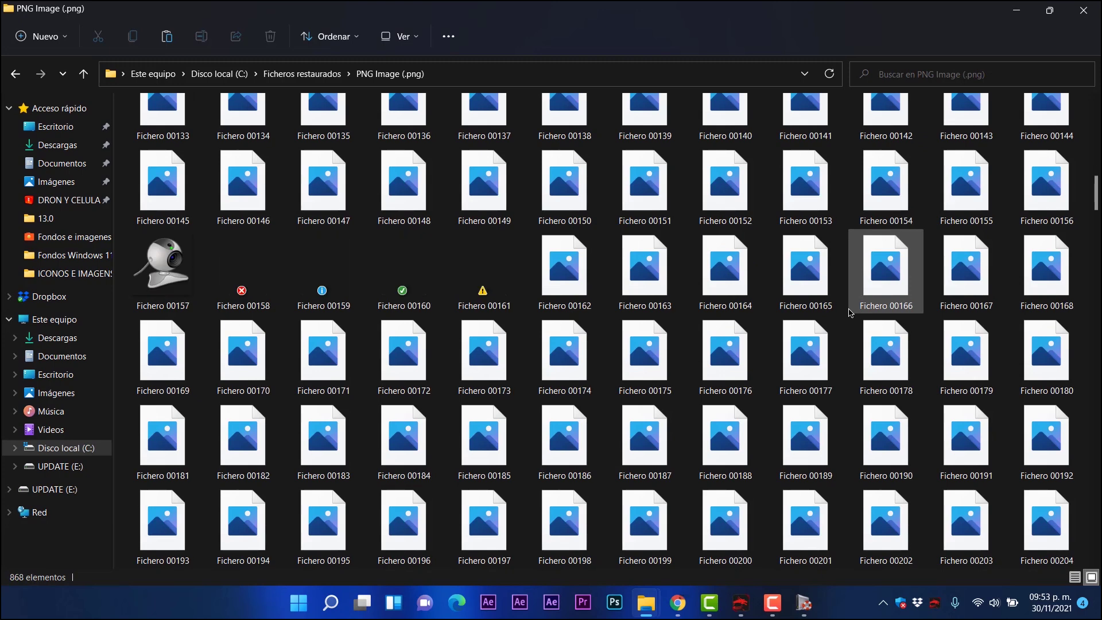
pyautogui.scroll(-20, 850, 313)
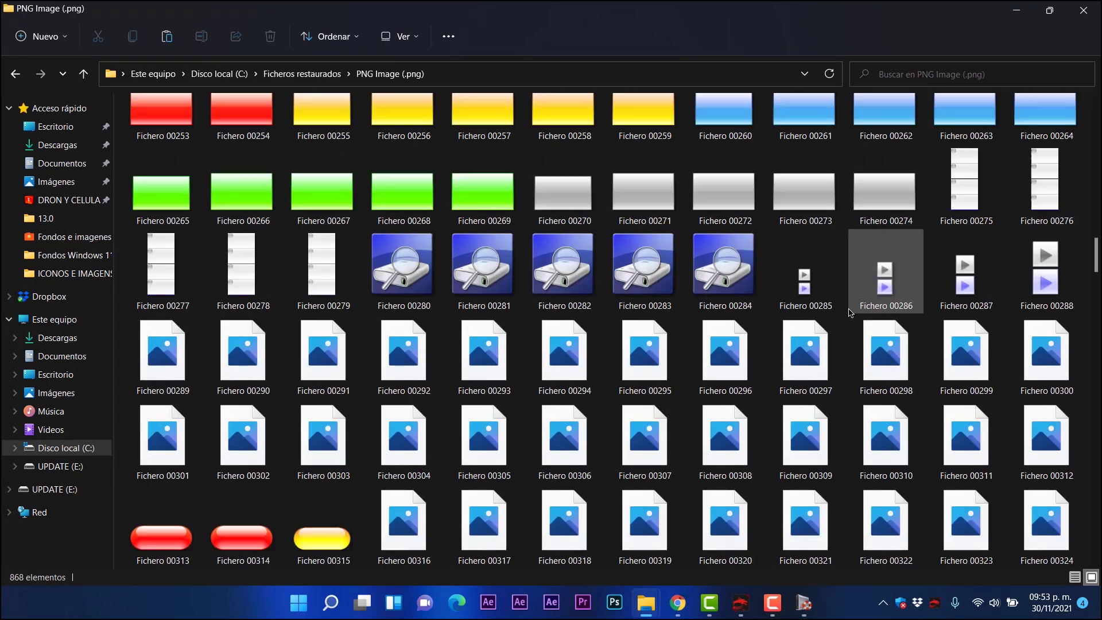
pyautogui.scroll(-10, 850, 312)
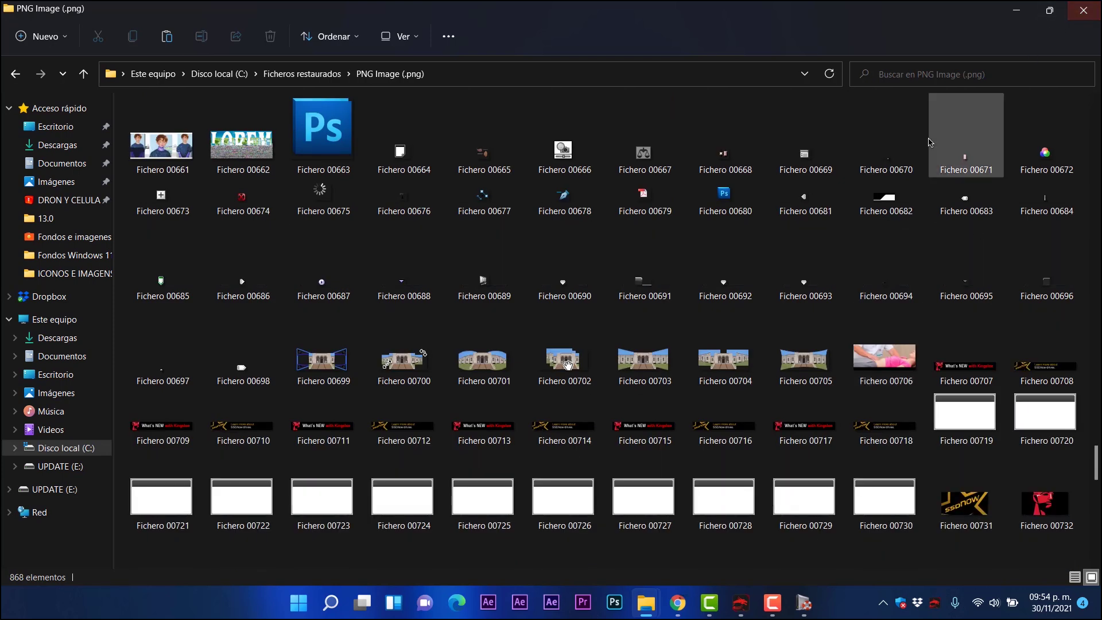
pyautogui.hotkey('alt', 'Up')
pyautogui.click(1008, 9)
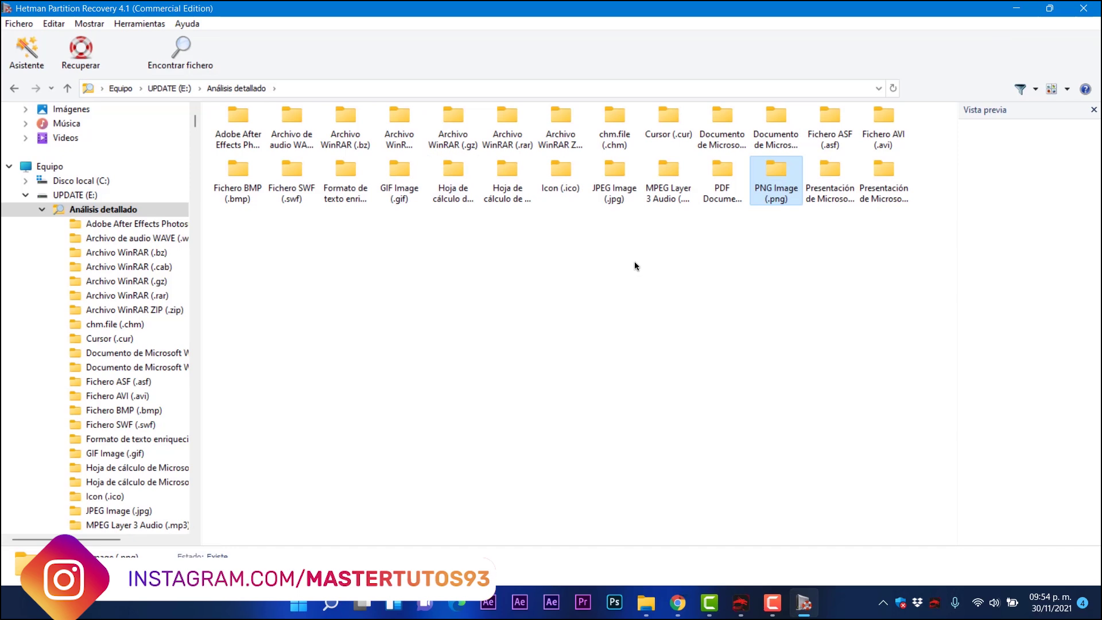
# Preview Fichero 00031.pdf in the PDF Document (.pdf) folder and recover it to the hard disk.
pyautogui.click(709, 182)
pyautogui.doubleClick(709, 182)
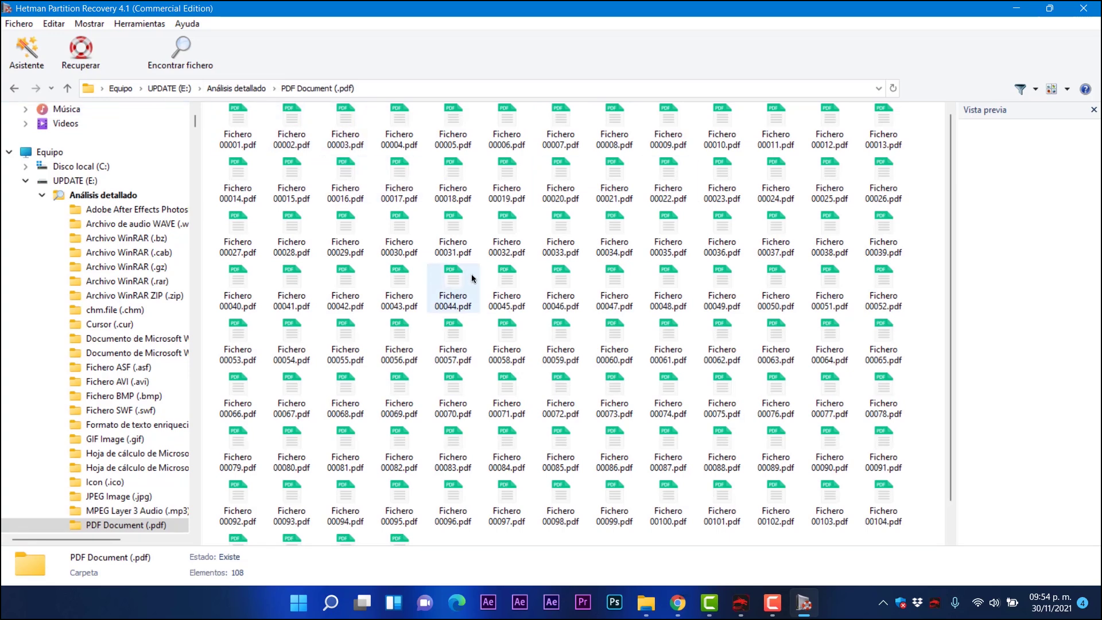
pyautogui.click(464, 234)
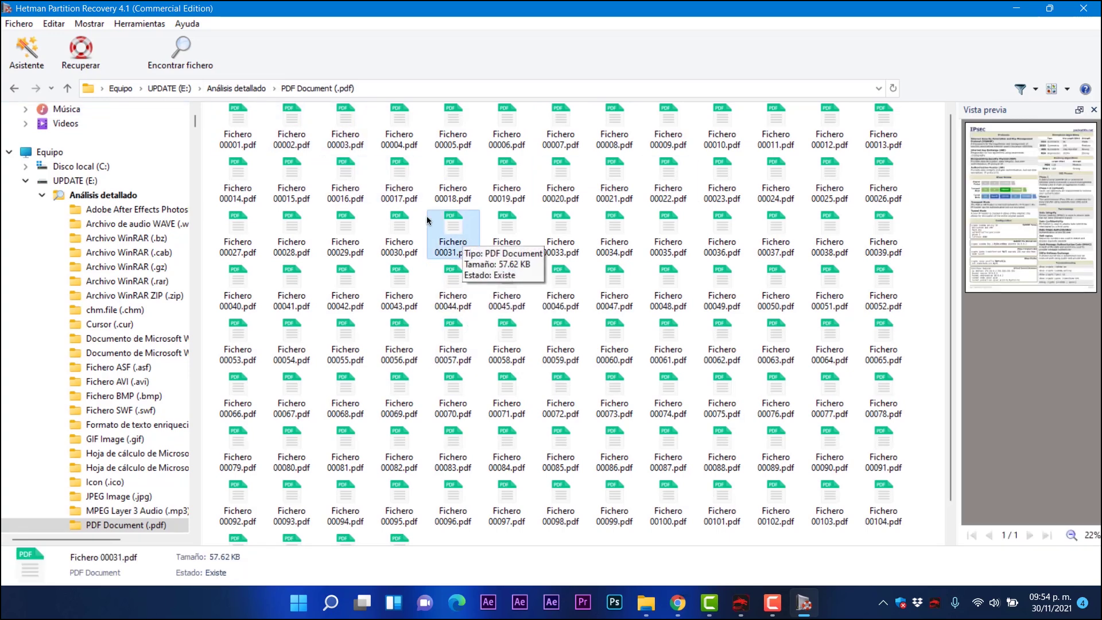
pyautogui.rightClick(436, 222)
pyautogui.click(462, 233)
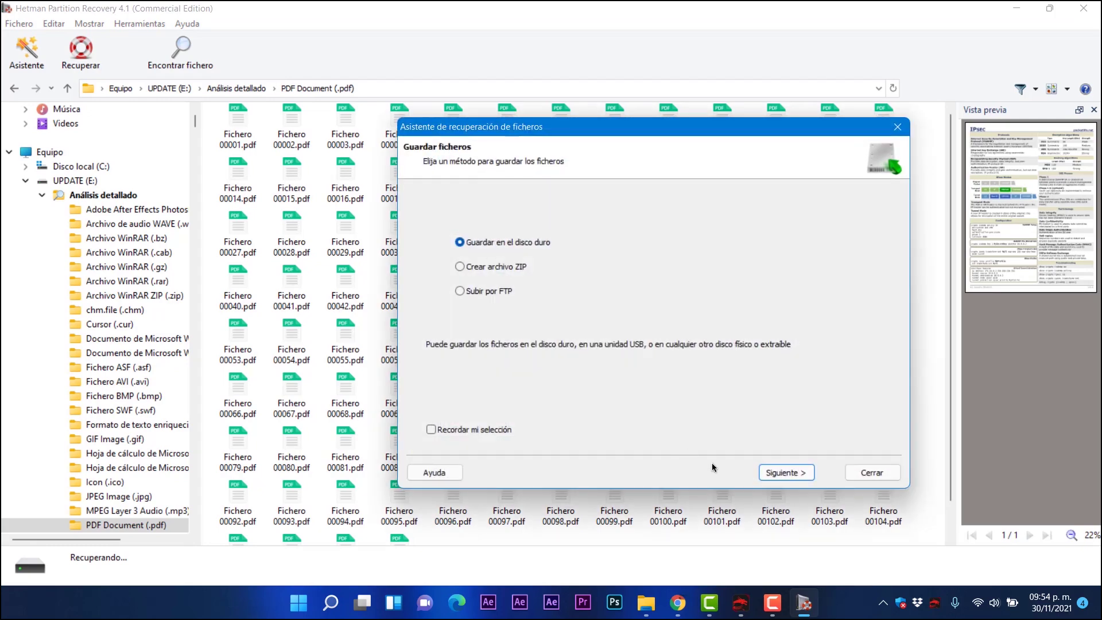
pyautogui.click(803, 471)
pyautogui.click(783, 473)
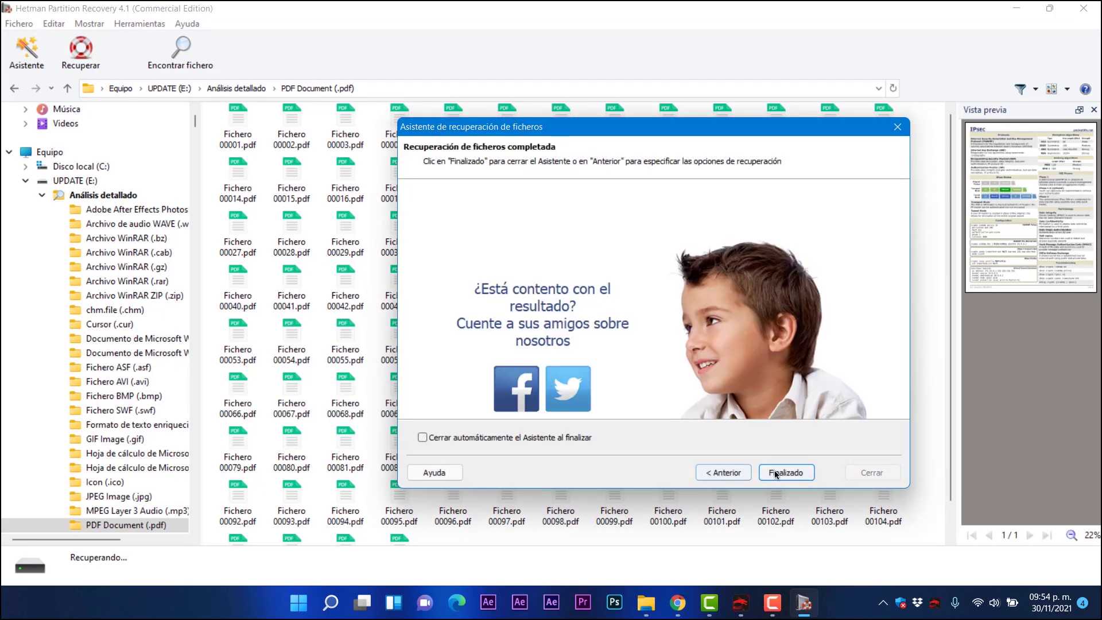
# Finish the recovery wizard, switch to File Explorer, and open the recovered Fichero 00031.pdf from Ficheros restaurados to check its contents.
pyautogui.click(785, 472)
pyautogui.moveTo(646, 602)
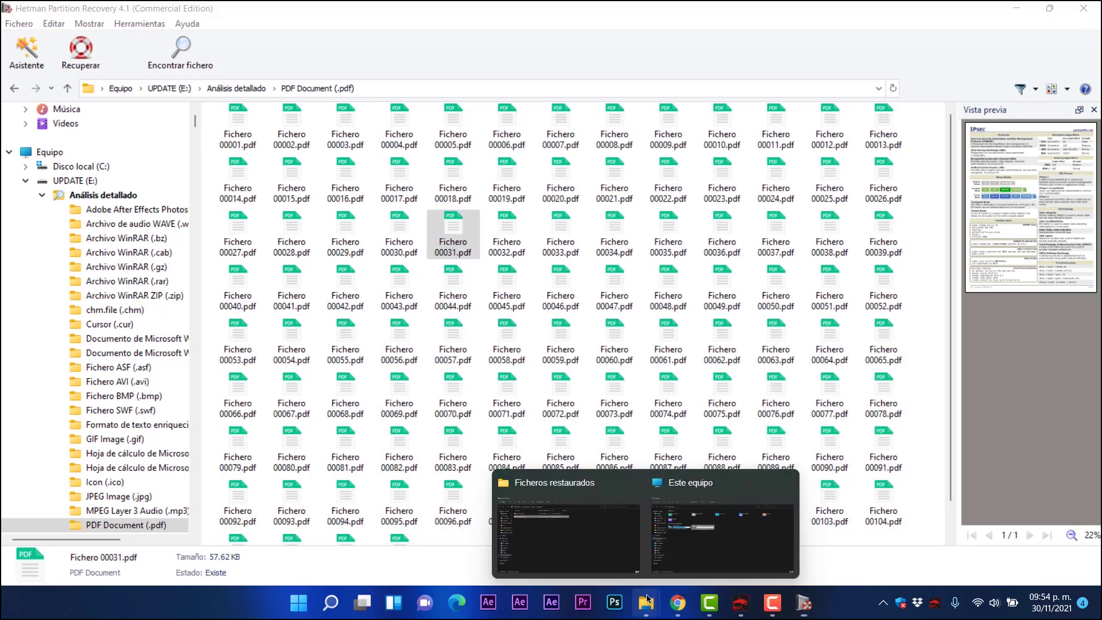
pyautogui.click(565, 521)
pyautogui.press('Down')
pyautogui.press('Return')
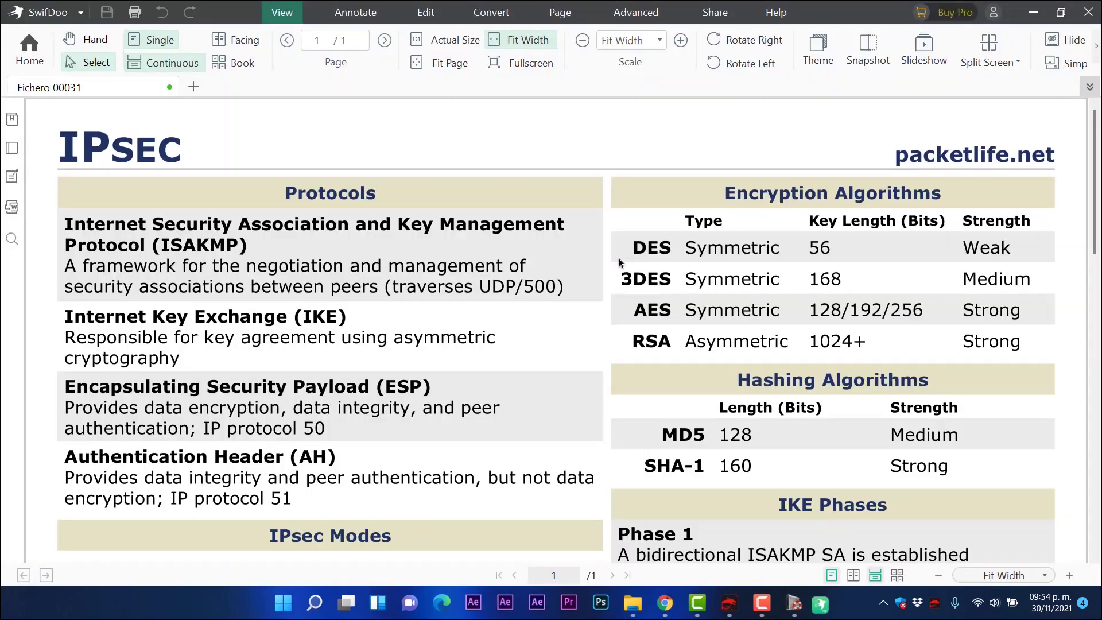
pyautogui.scroll(-10, 619, 263)
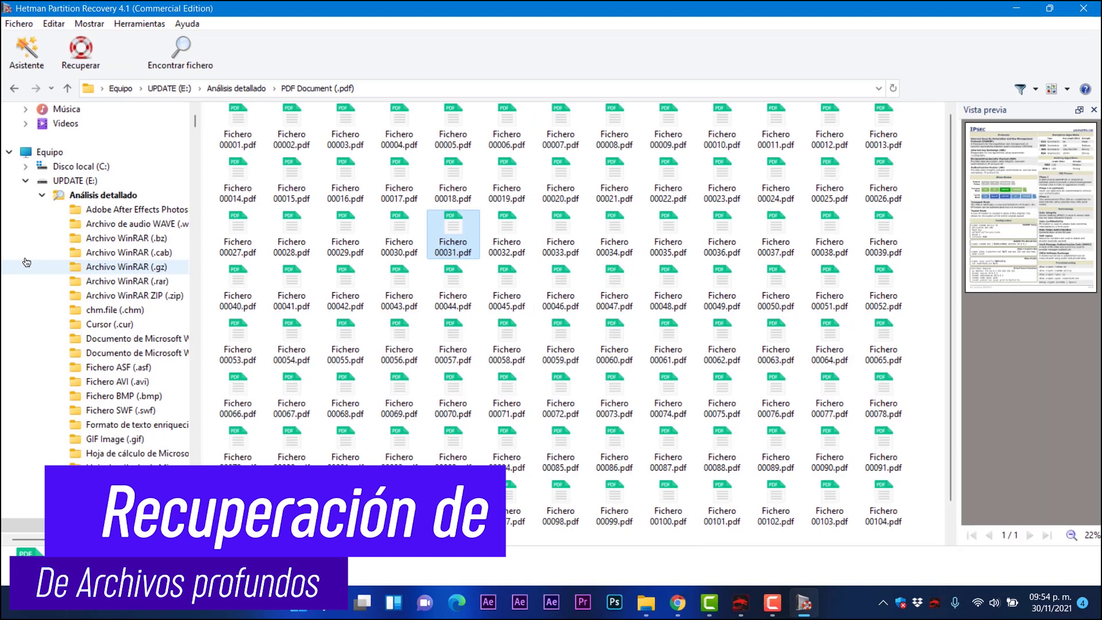
pyautogui.scroll(2, 89, 196)
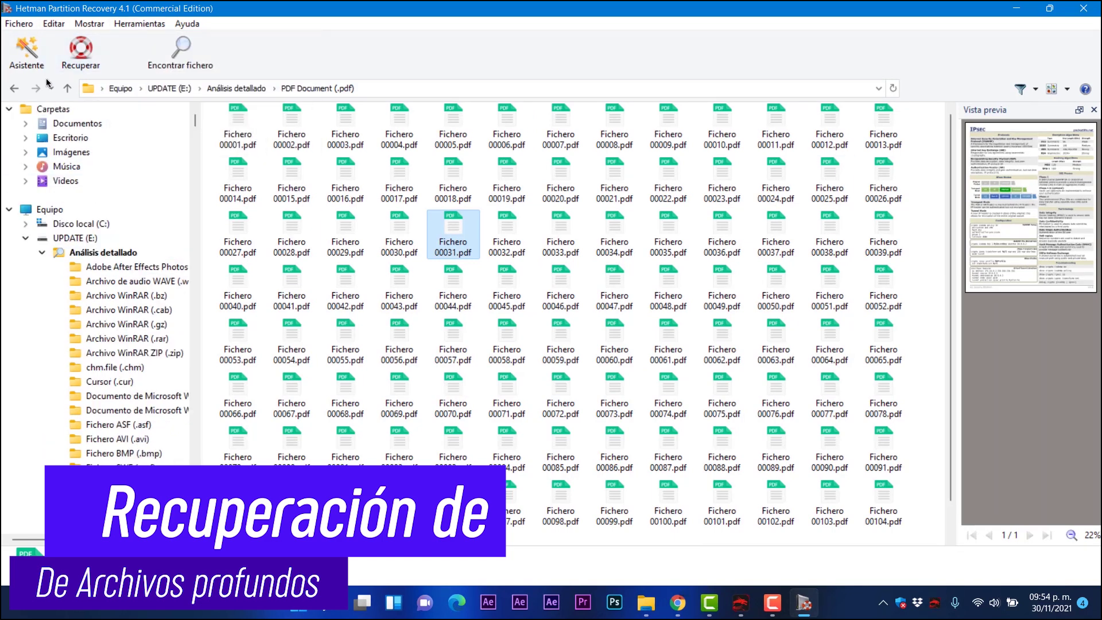
pyautogui.click(26, 55)
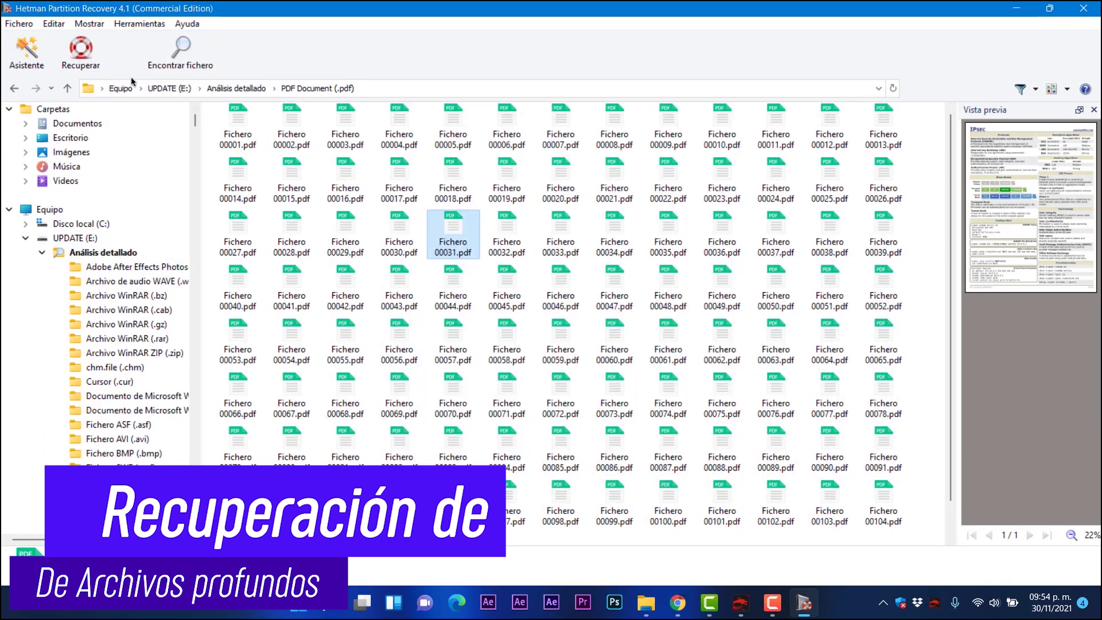
pyautogui.click(27, 55)
pyautogui.click(863, 104)
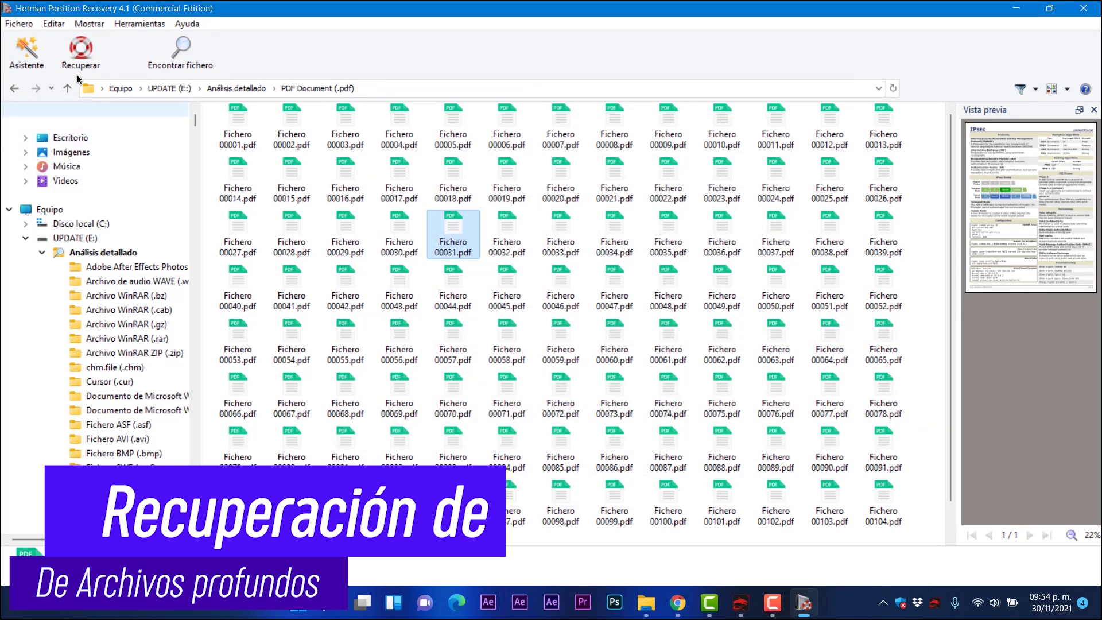
# Save the analysis information of UPDATE (E:) in Documentos as Hetman Partition Recovery (30_11_2021).
pyautogui.click(19, 24)
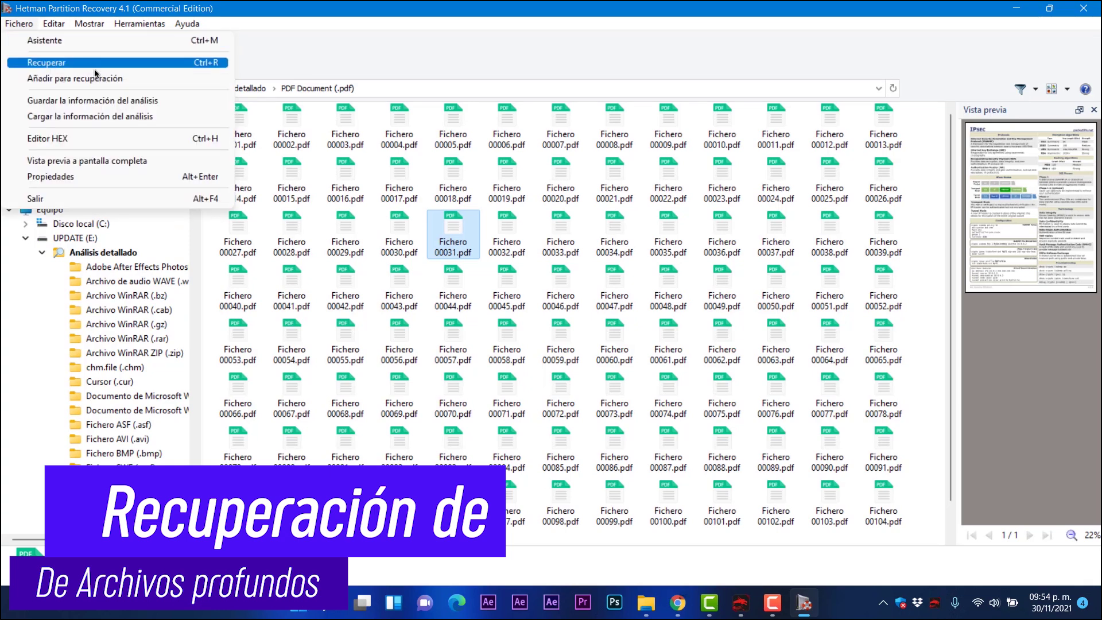
pyautogui.click(132, 107)
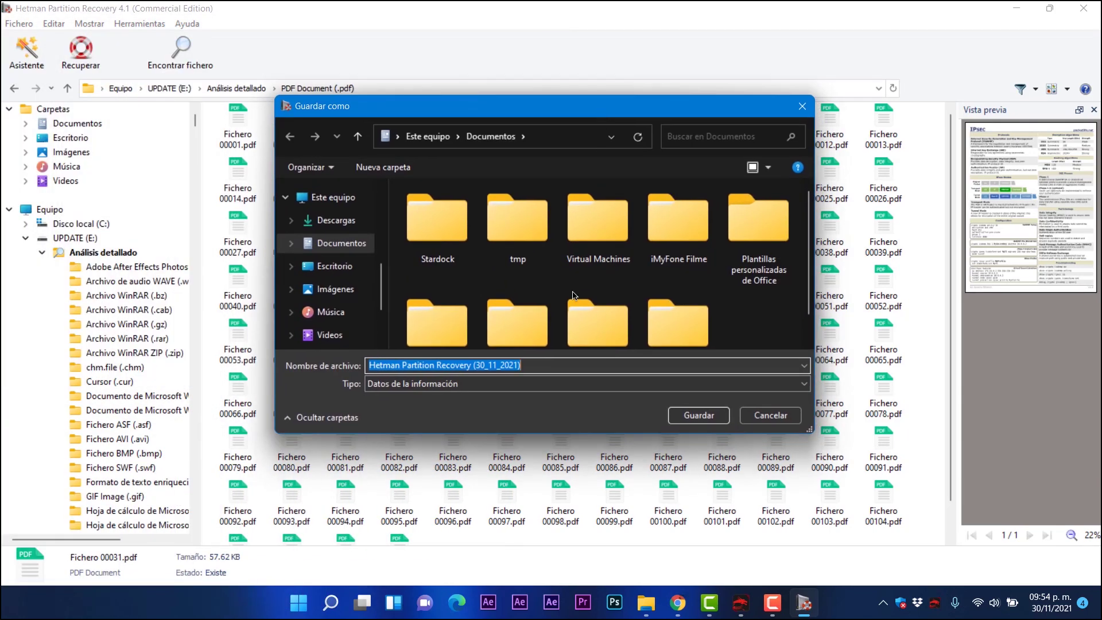
pyautogui.click(672, 421)
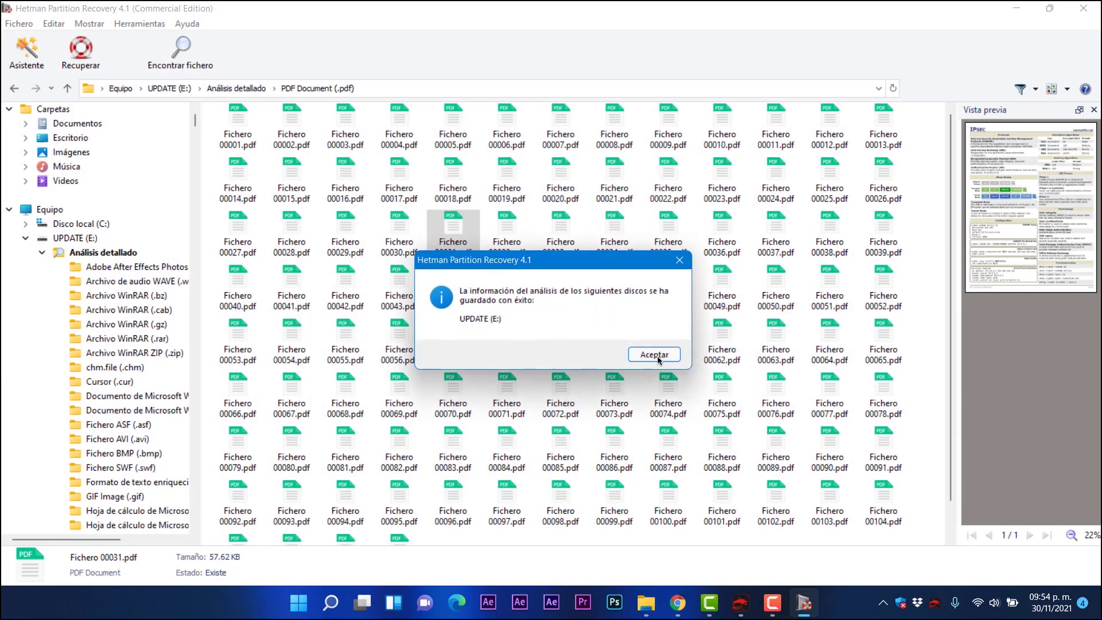
pyautogui.click(654, 355)
pyautogui.click(34, 29)
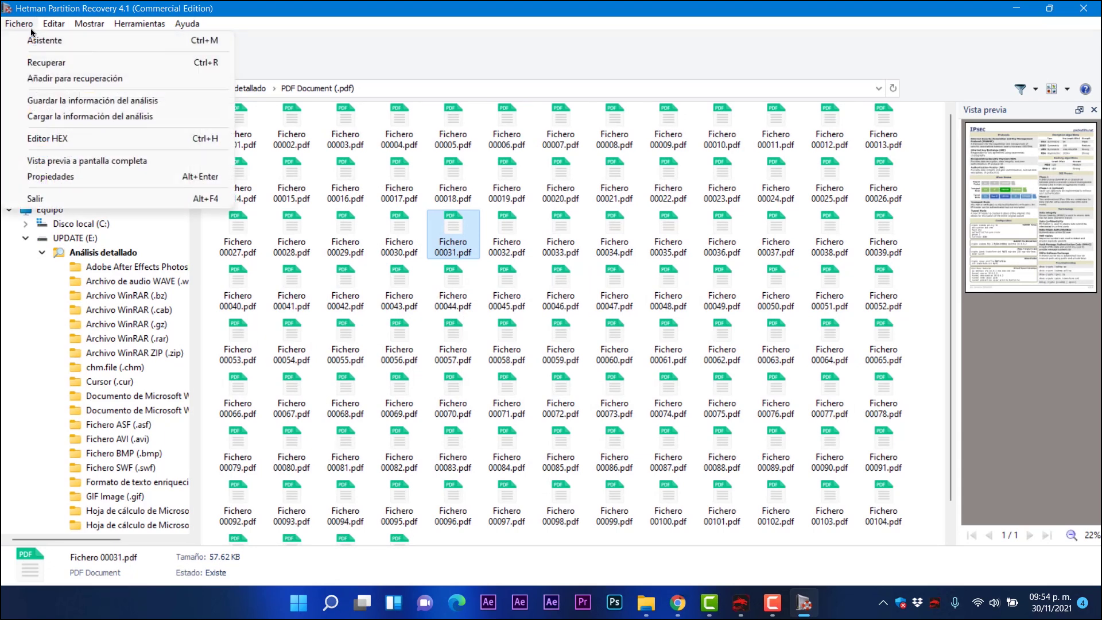
pyautogui.press('Right')
pyautogui.moveTo(12, 26)
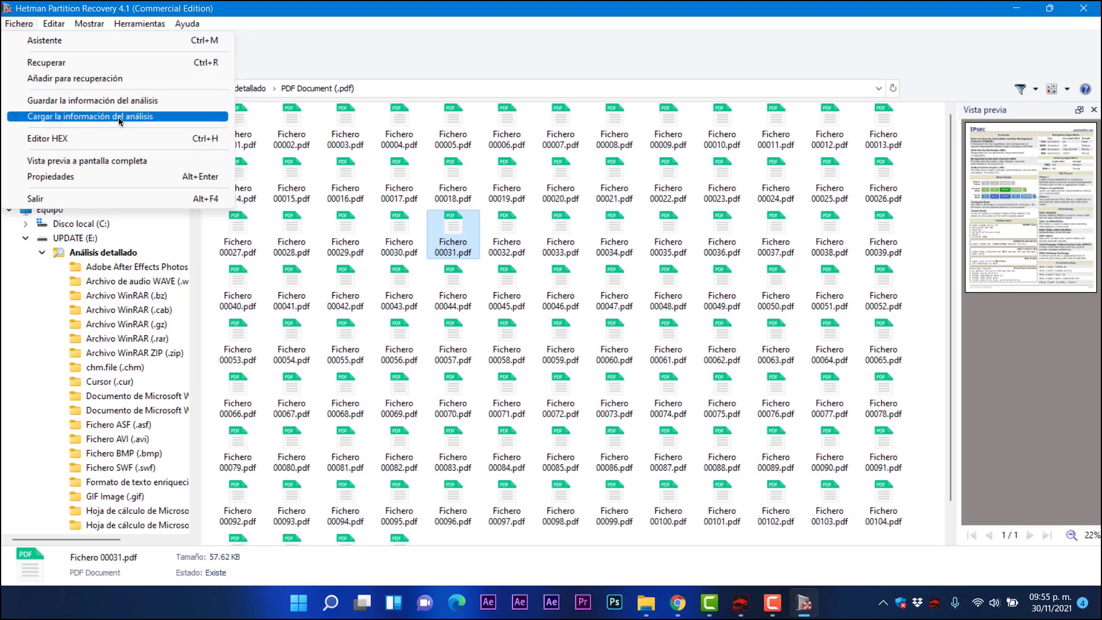
pyautogui.moveTo(64, 26)
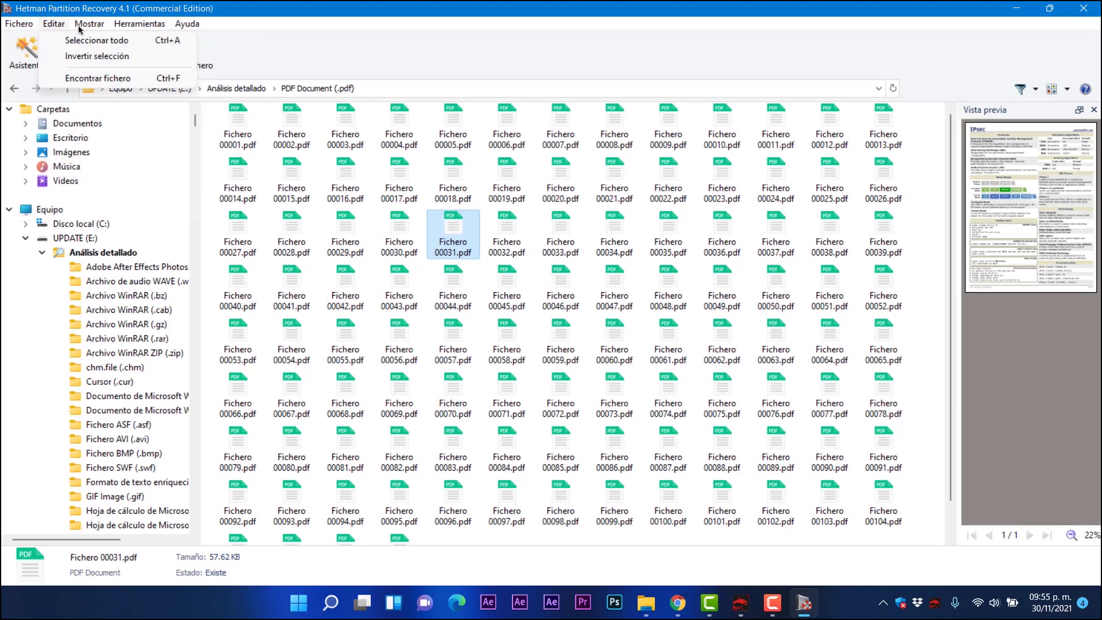
pyautogui.moveTo(99, 29)
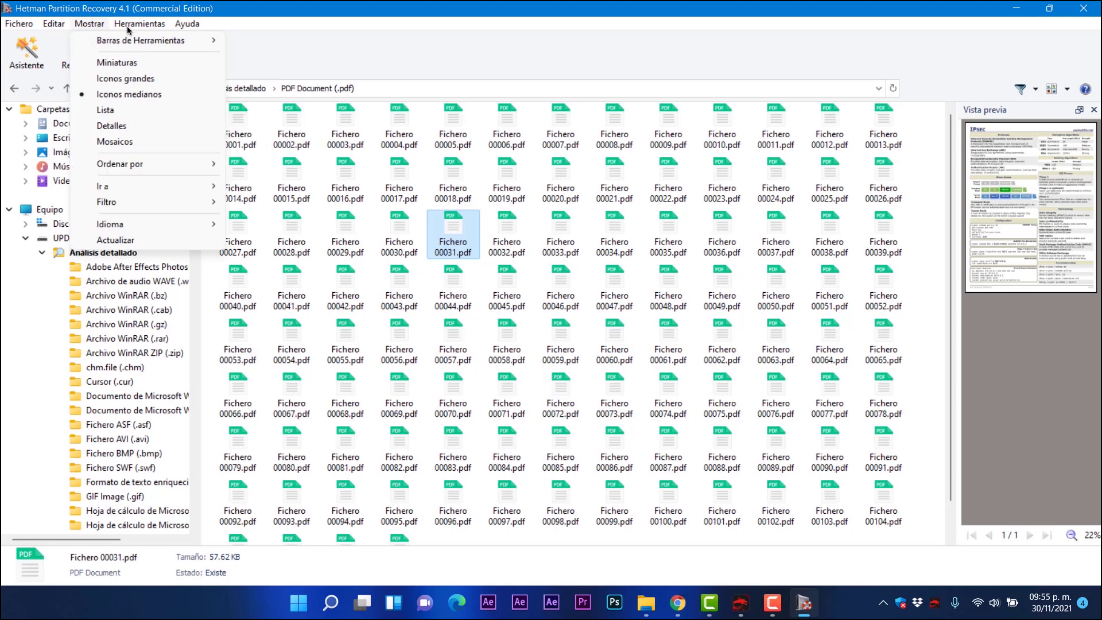
pyautogui.moveTo(187, 23)
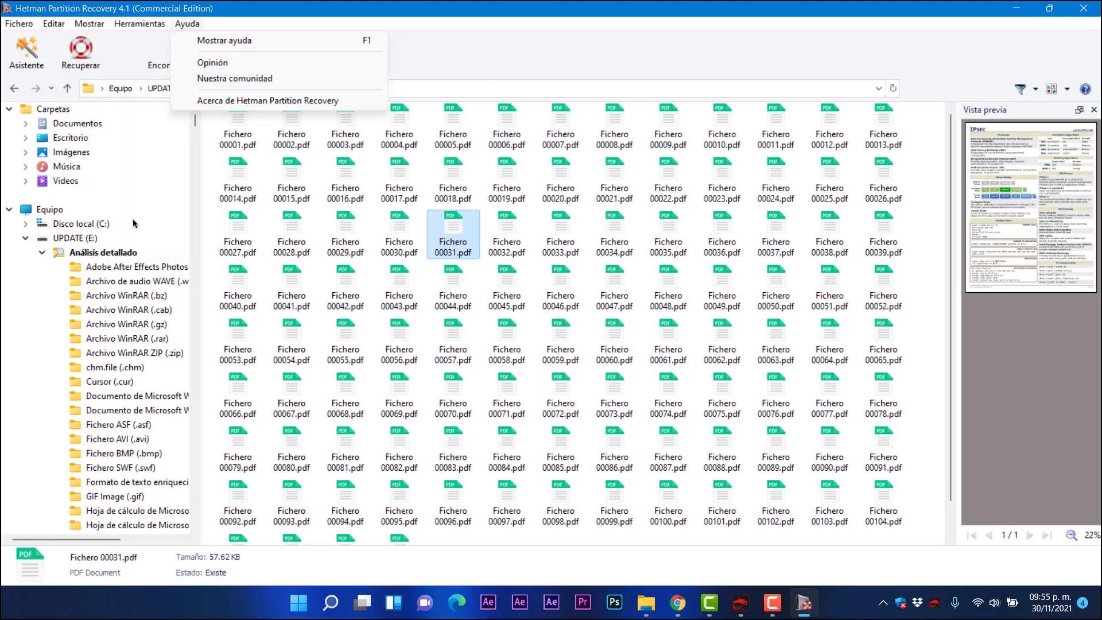
pyautogui.doubleClick(145, 152)
pyautogui.click(830, 442)
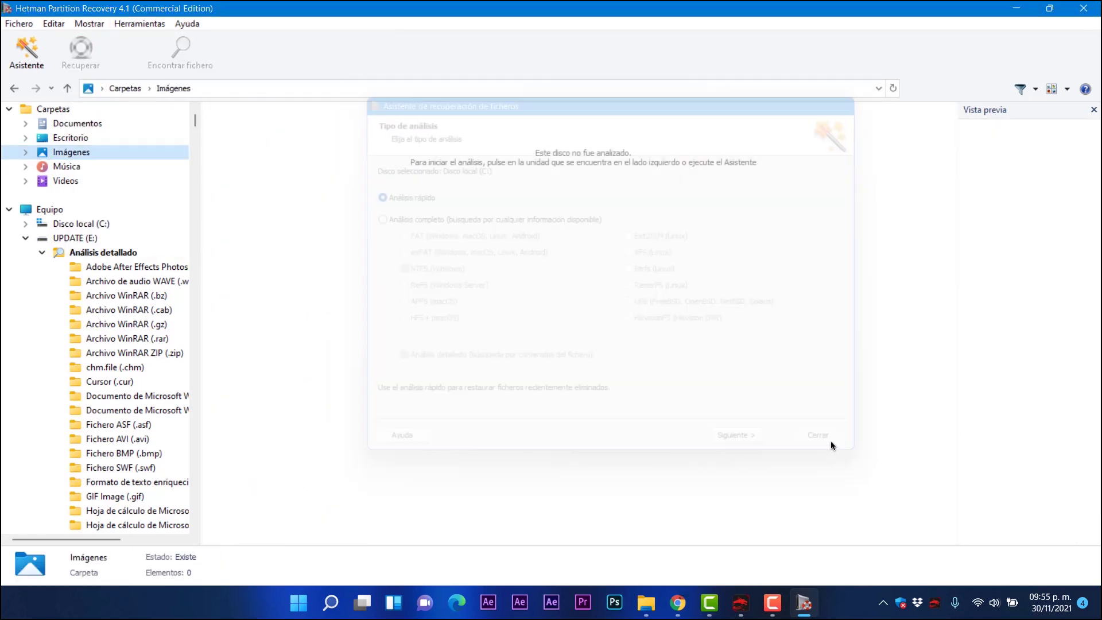
pyautogui.scroll(-15, 191, 235)
pyautogui.moveTo(196, 142); pyautogui.dragTo(264, 497)
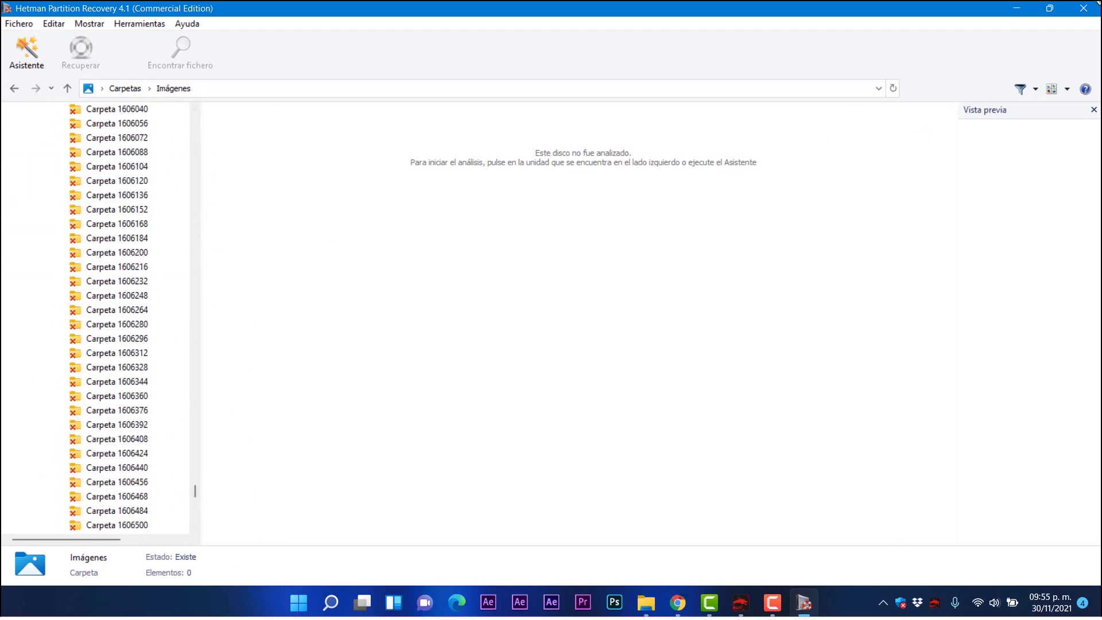
# Exit the recovery program and return to the desktop.
pyautogui.click(1084, 8)
pyautogui.click(584, 301)
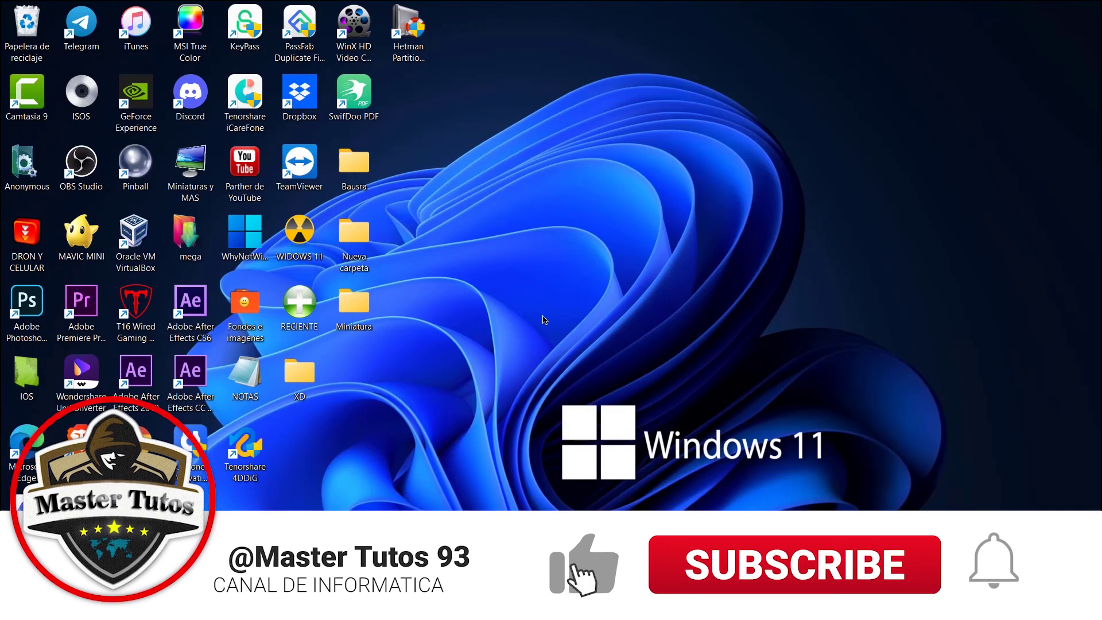